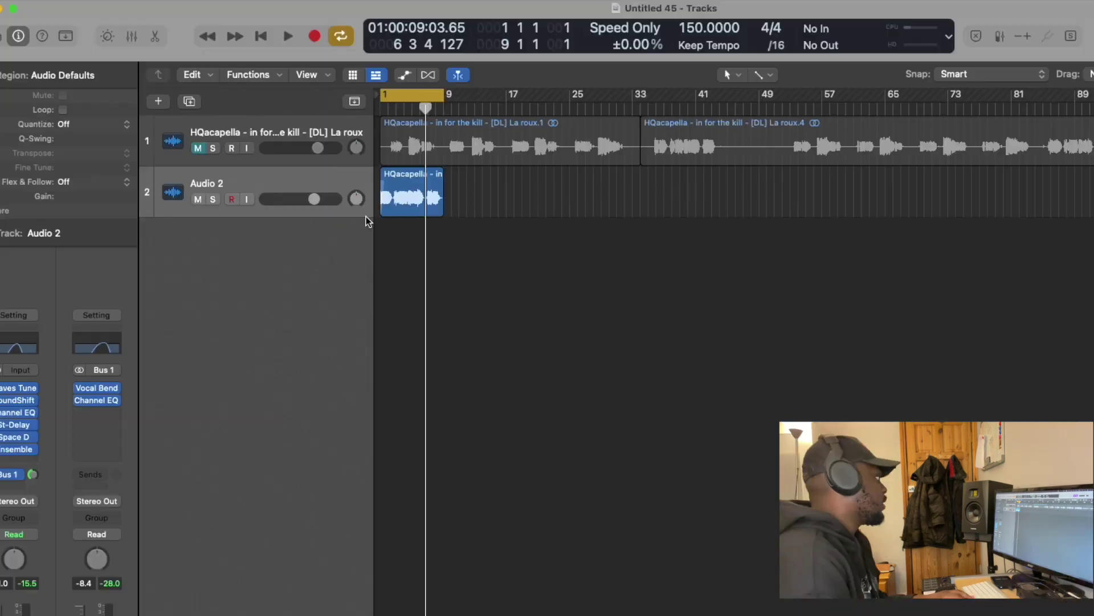
Inspect the Vocal Bender settings on the vocal's Bus 1 aux channel and play the vocal loop.
left_click(103, 391)
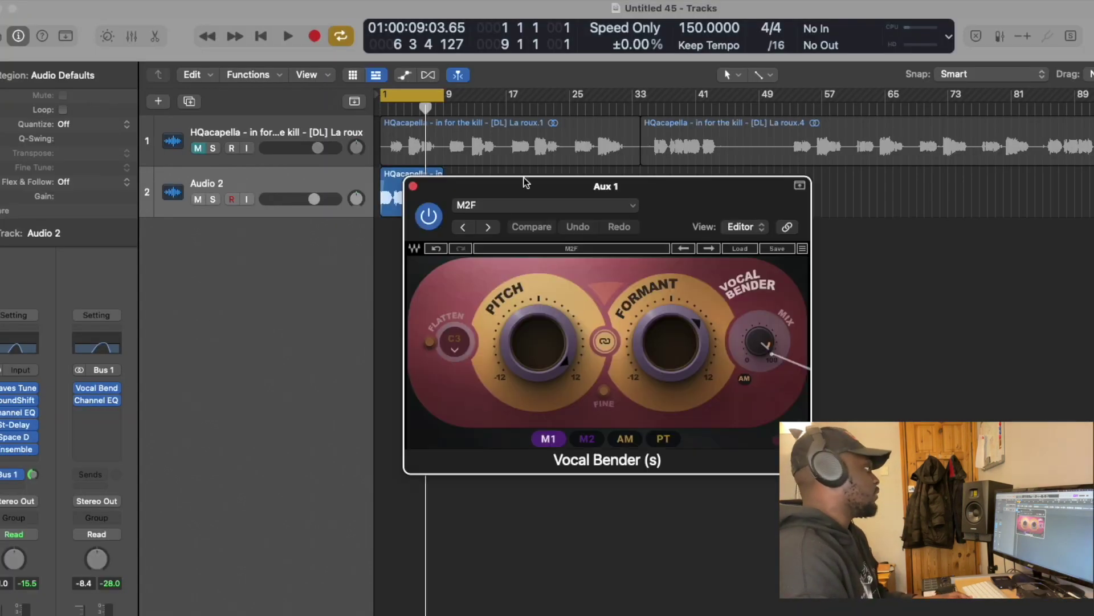
left_click(414, 187)
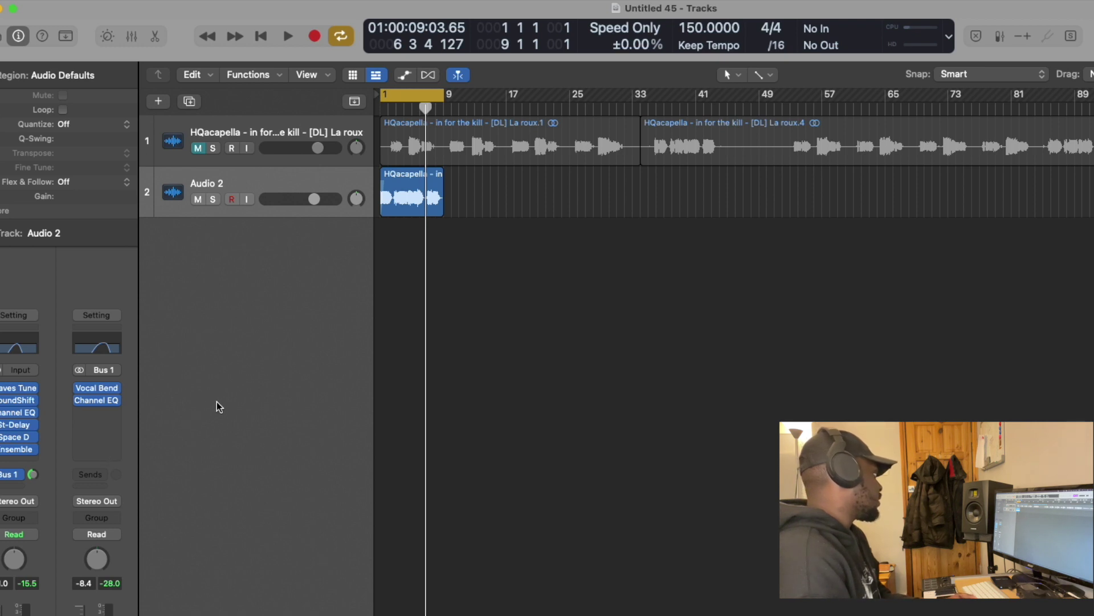
key("space")
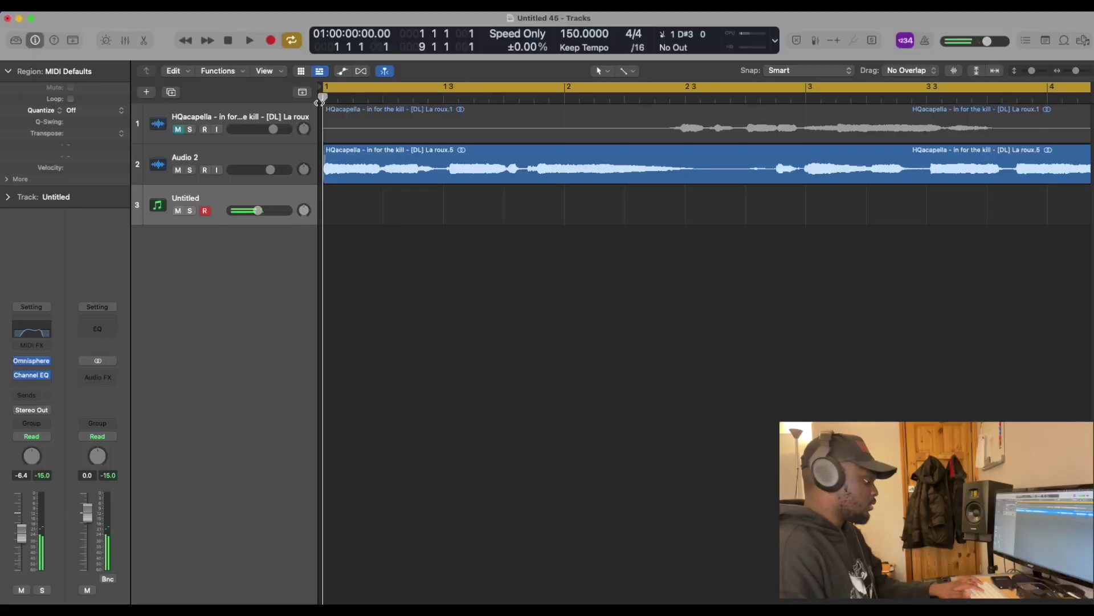
Record a sustained chord part on the Omnisphere track and open it to quantize the timing of all its notes.
key("r")
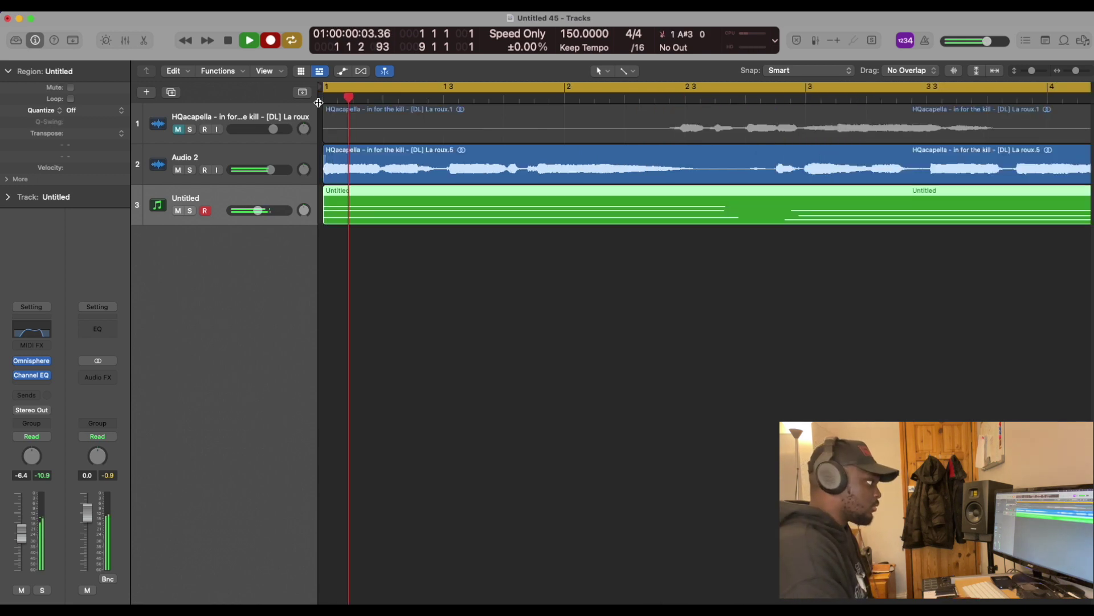
key("space")
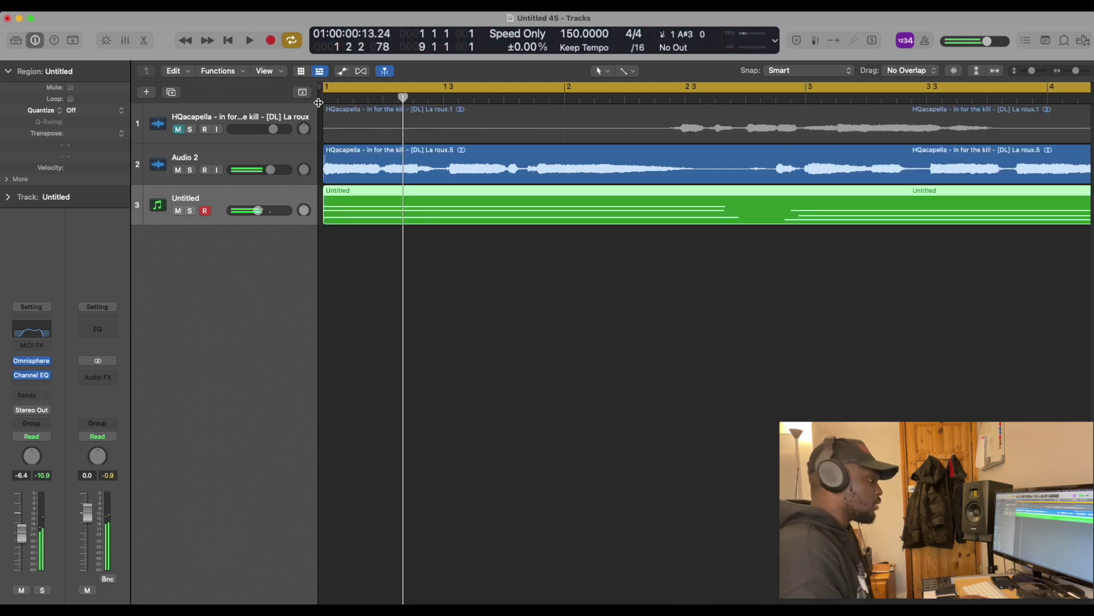
double_click(818, 217)
key("super+a")
left_click(188, 429)
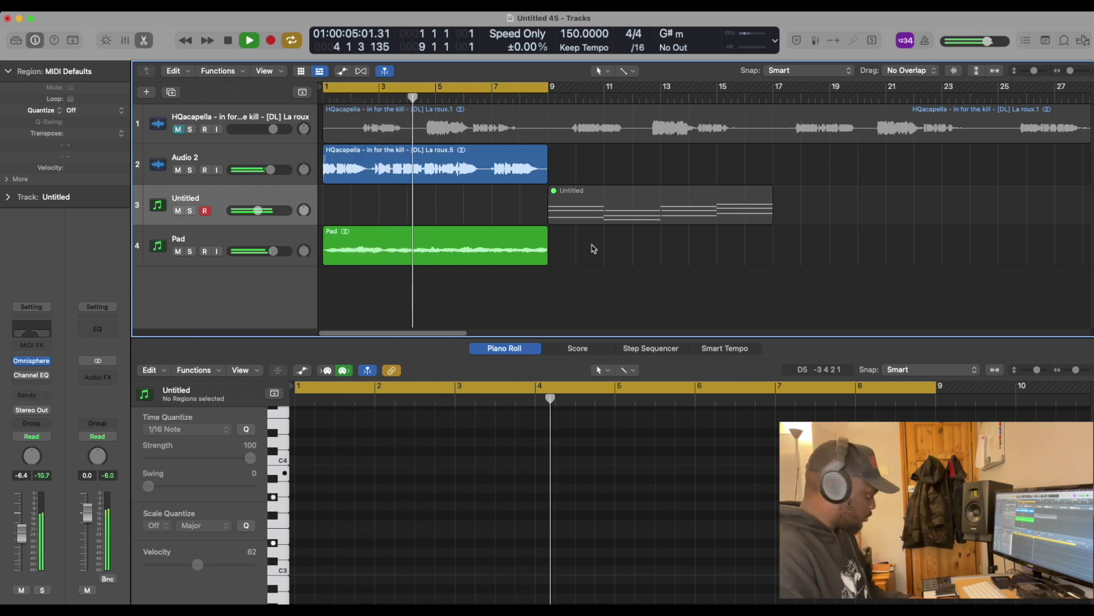
Record the opening chords of a new part on track 3 from bar 1 and open the region for note editing.
key("space")
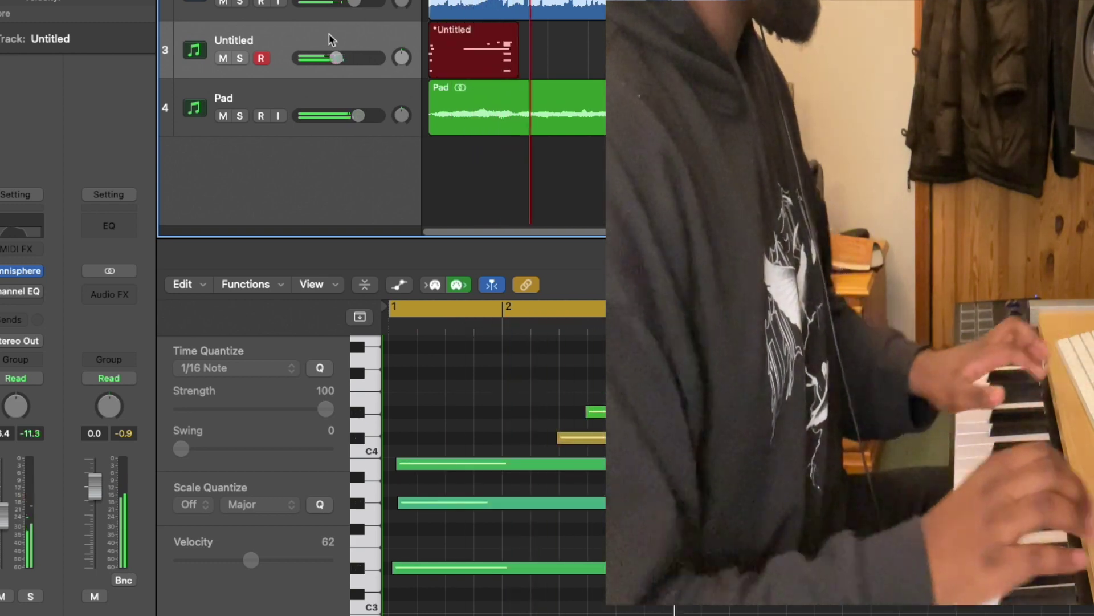
key("space")
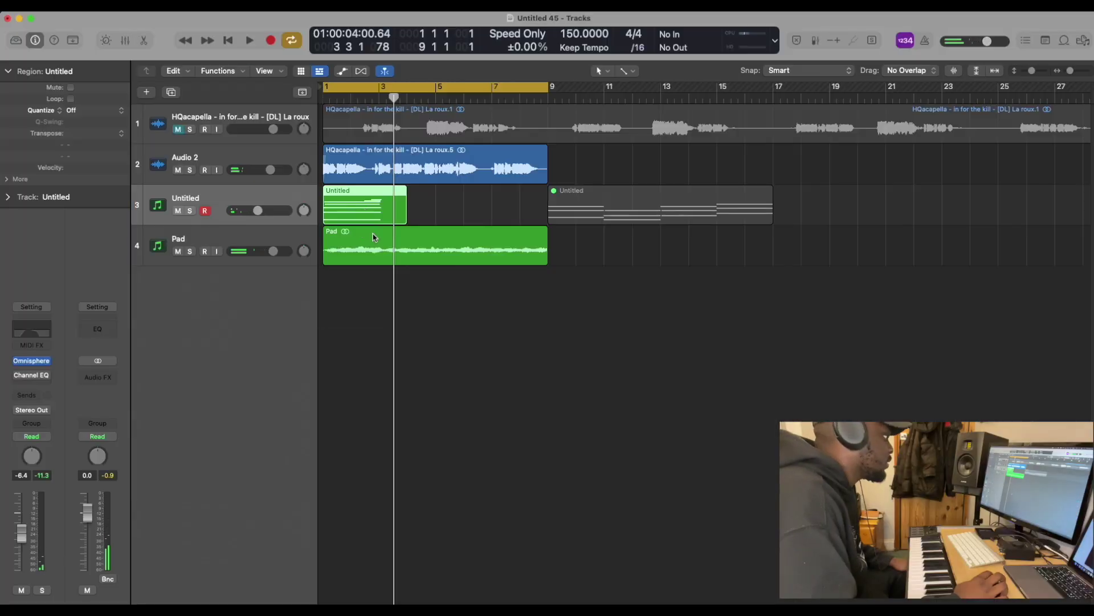
double_click(363, 216)
Record the next chord phrase from bar 3 and delete the run of higher notes between bars 4 and 6.
key("r")
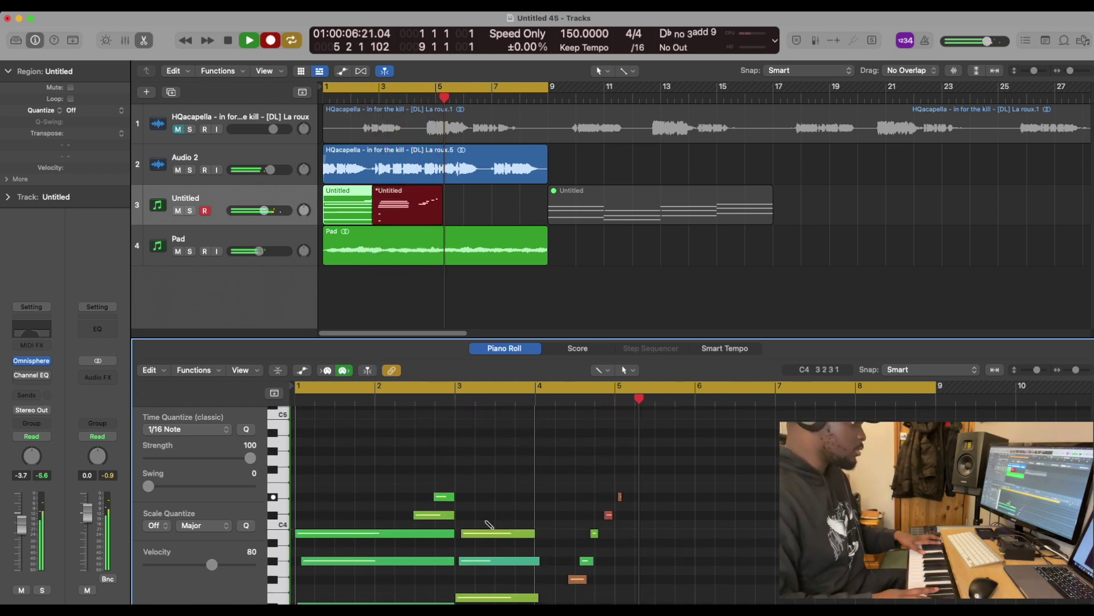
key("space")
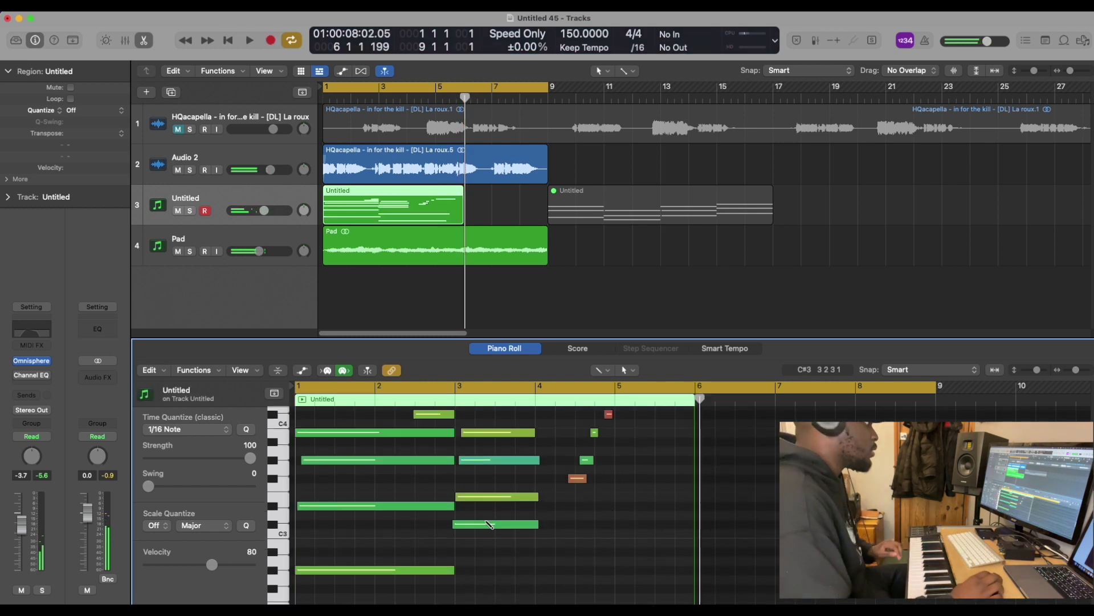
scroll(609, 468, "up", 3)
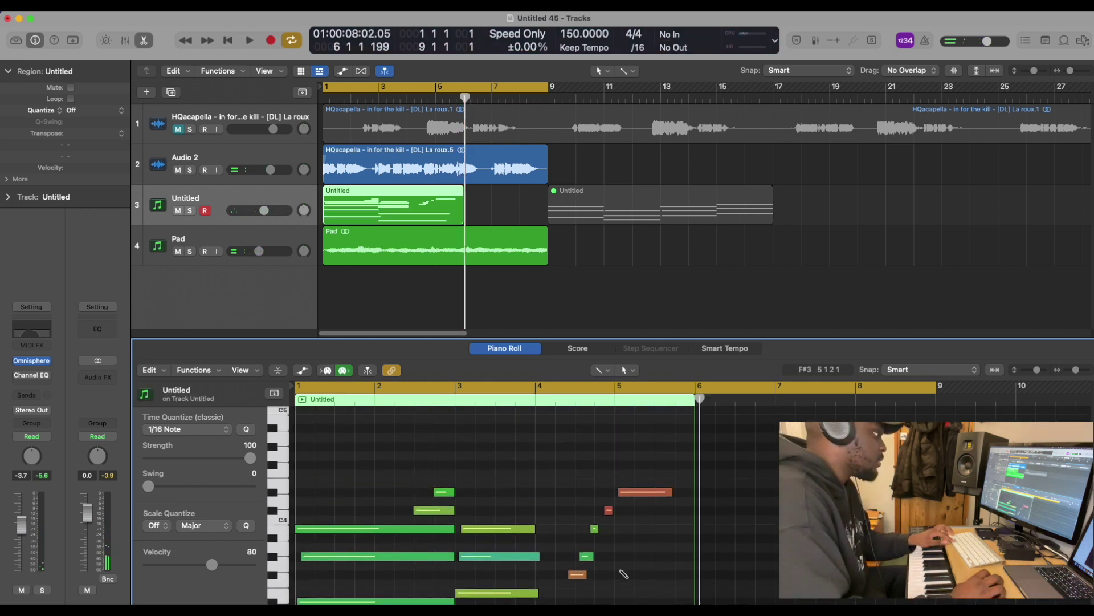
left_click_drag(648, 587, 564, 432)
key("Delete")
Trim the two long bass notes from bar 3 to end at bar 5 and lengthen an upper note of that chord.
scroll(567, 406, "down", 1)
scroll(556, 428, "down", 2)
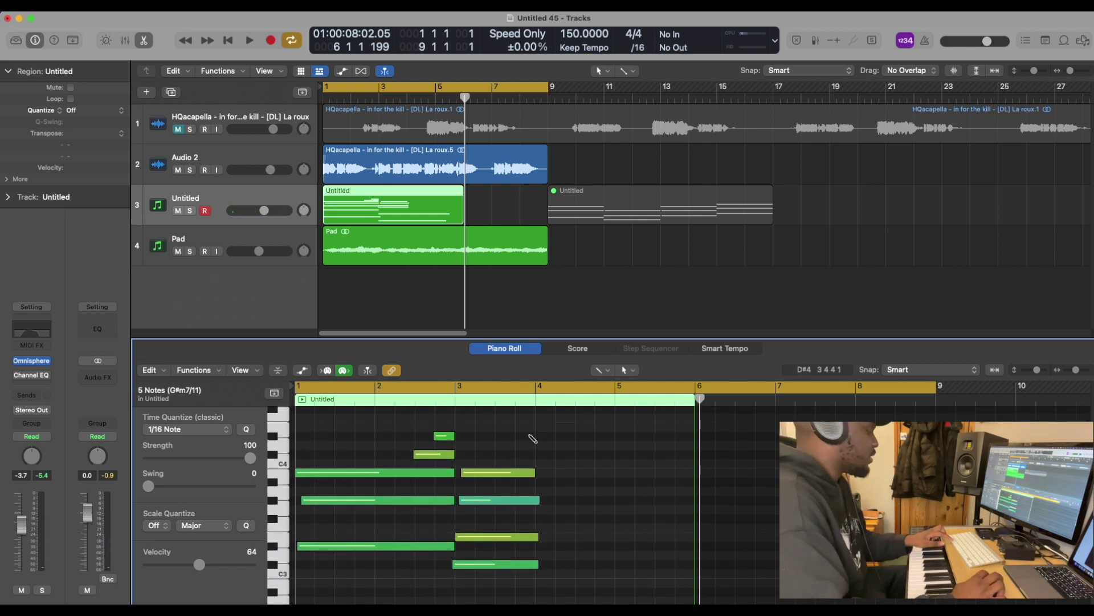
scroll(525, 456, "down", 3)
scroll(525, 557, "down", 4)
left_click_drag(667, 587, 621, 450)
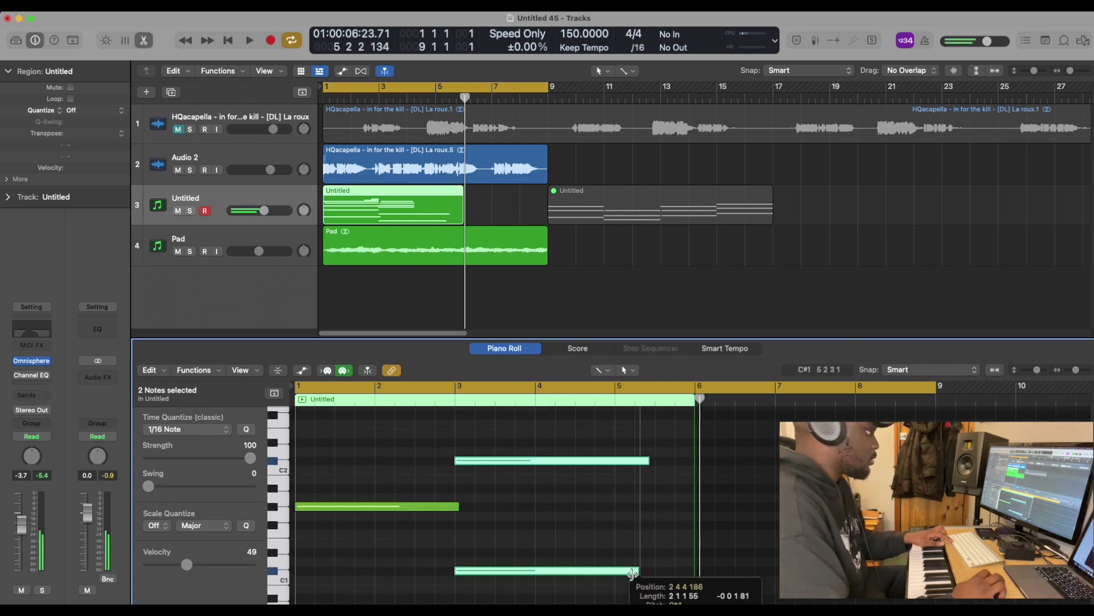
left_click_drag(642, 572, 615, 572)
scroll(616, 502, "up", 6)
left_click_drag(538, 497, 554, 497)
Capture a phrase played over the loop and extend the lower chord notes from bar 3 to bar 5.
key("space")
key("space")
key("shift+r")
scroll(625, 500, "up", 1)
left_click_drag(535, 596, 516, 542)
left_click_drag(553, 546, 614, 546)
Capture the next played phrase as a recording and align its low note with the start of bar 5.
key("space")
key("space")
key("shift+r")
scroll(702, 486, "down", 5)
left_click_drag(619, 422, 615, 422)
scroll(650, 525, "up", 4)
Shorten the long D4 note in bar 5 and capture the notes played after it as a recording.
key("space")
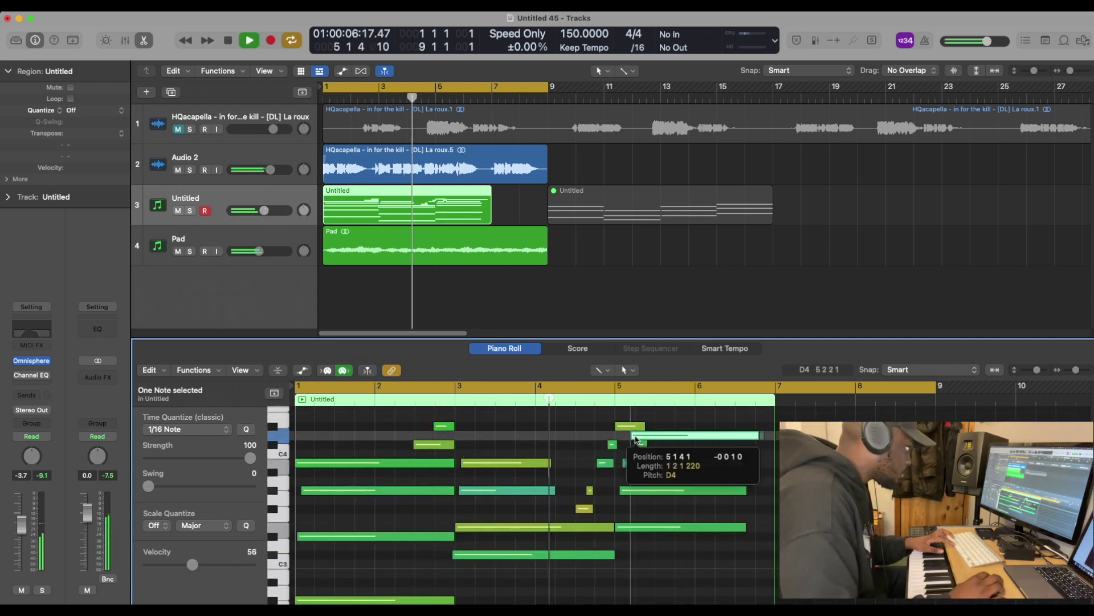
left_click_drag(761, 435, 639, 435)
scroll(728, 474, "up", 2)
key("space")
key("shift+r")
key("super+Left")
left_click_drag(710, 590, 655, 476)
left_click_drag(672, 485, 679, 487)
key("super+z")
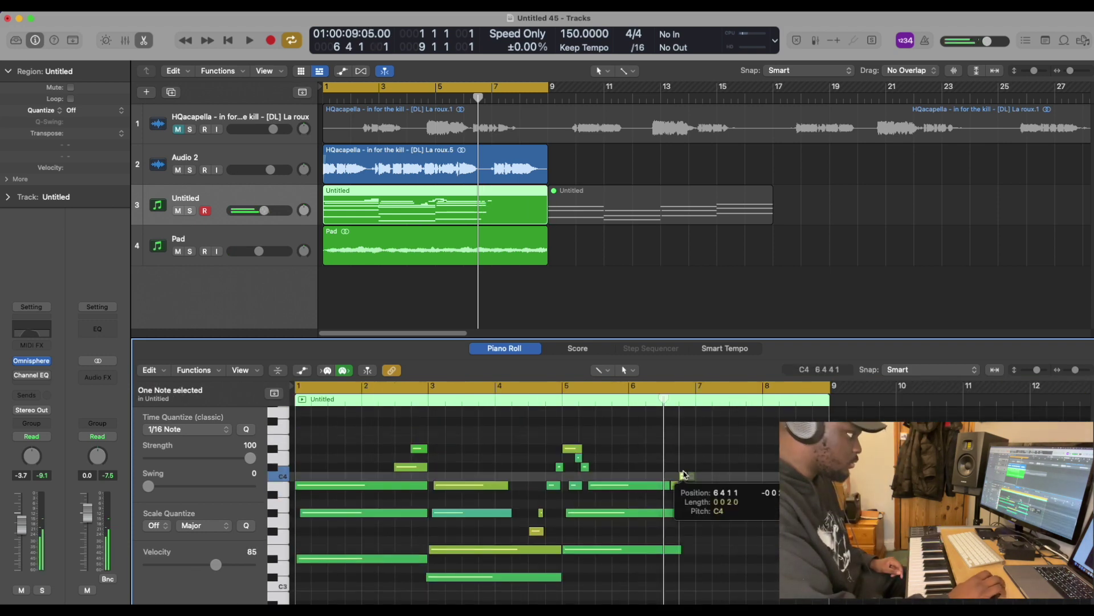
Extend the sustained chord notes from bar 5 to the start of bar 7 and mute the Audio 2 track.
left_click_drag(710, 587, 661, 465)
left_click_drag(673, 469, 694, 473)
left_click(178, 170)
Record the closing chords of the track 3 part over bars 7 and 8.
key("space")
key("space")
scroll(760, 449, "down", 1)
key("r")
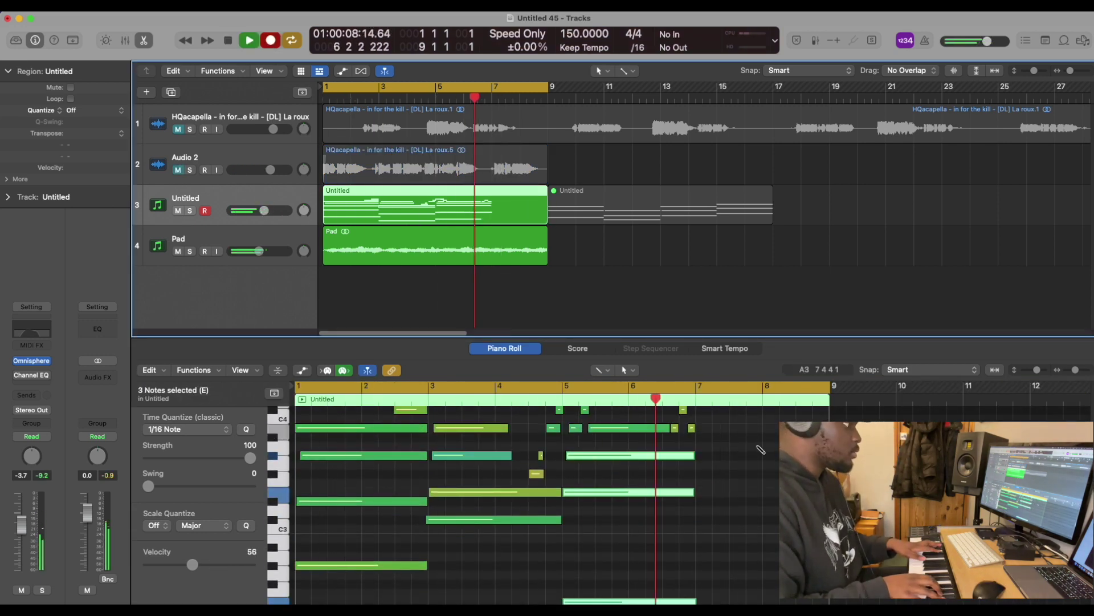
scroll(571, 402, "down", 1)
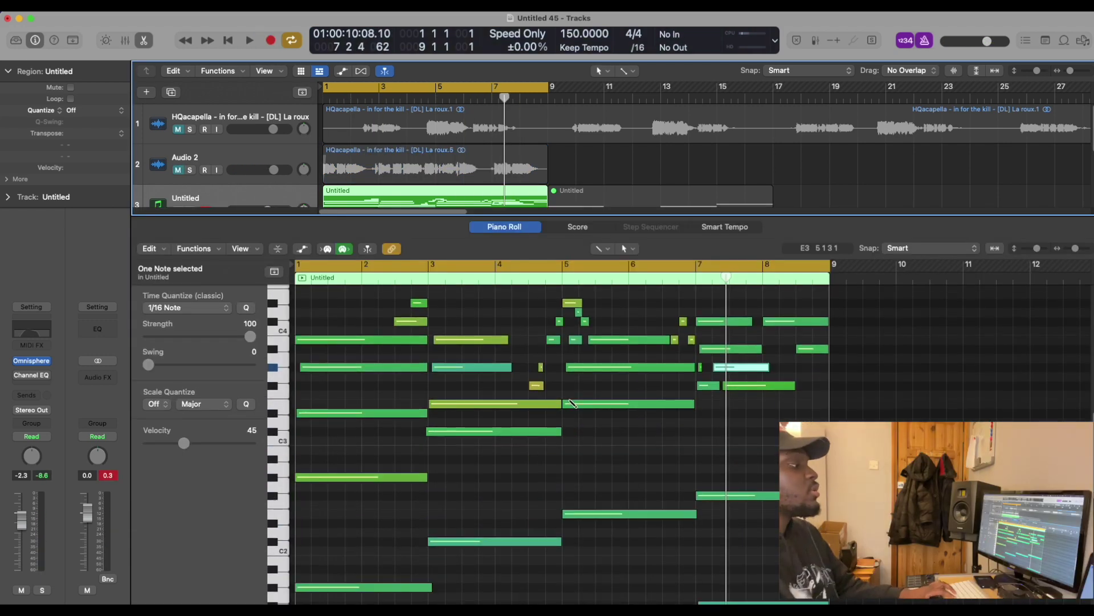
scroll(573, 403, "down", 1)
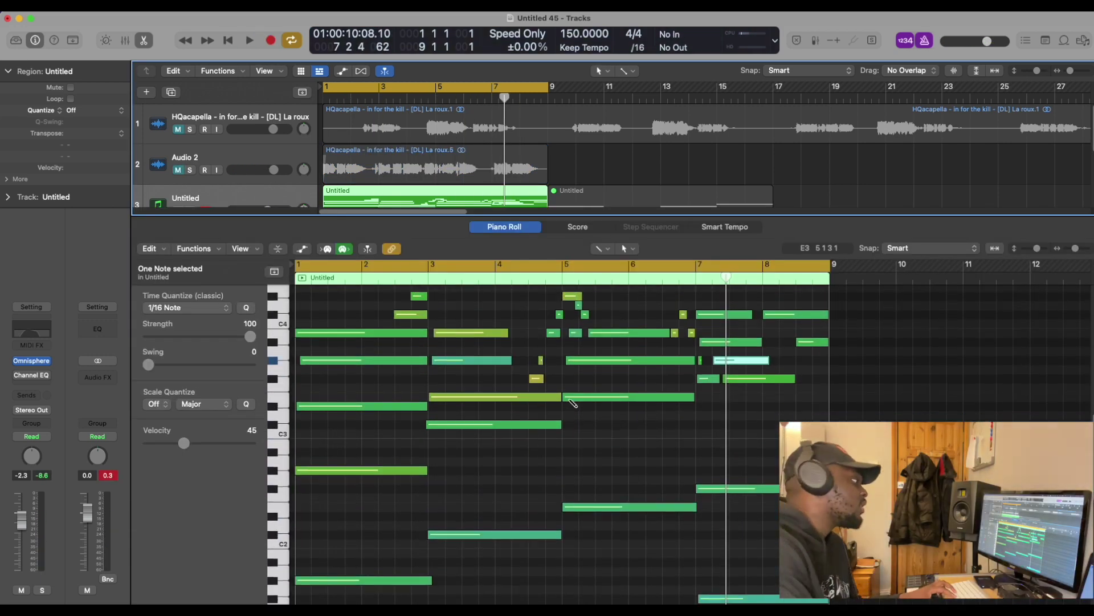
Play the finished part from the start, compare it with and without the Audio 2 vocal, and close the note editor.
key("Return")
key("space")
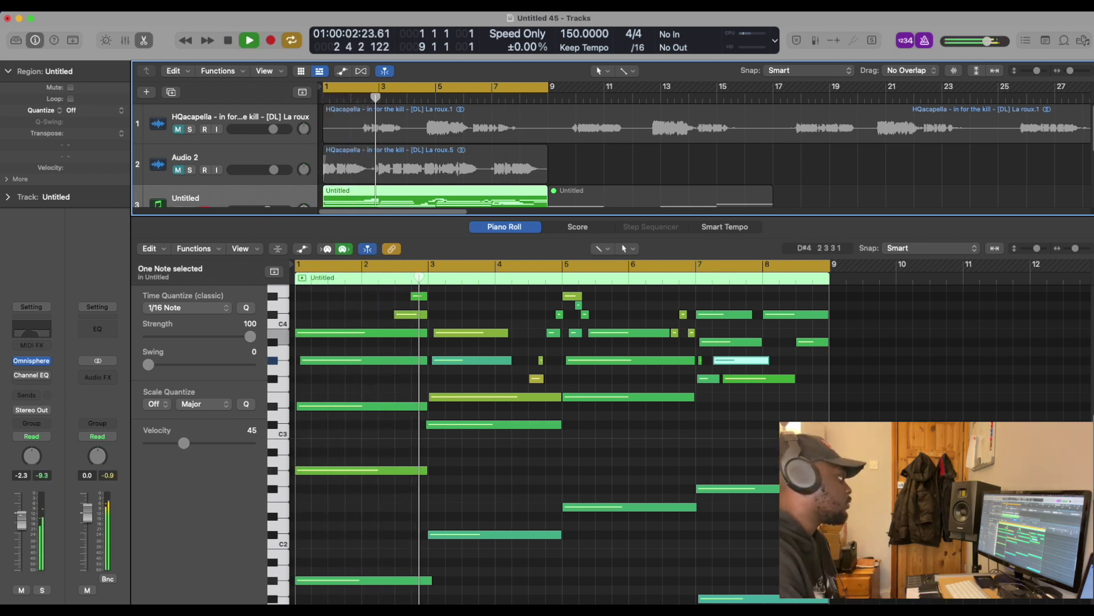
left_click(178, 170)
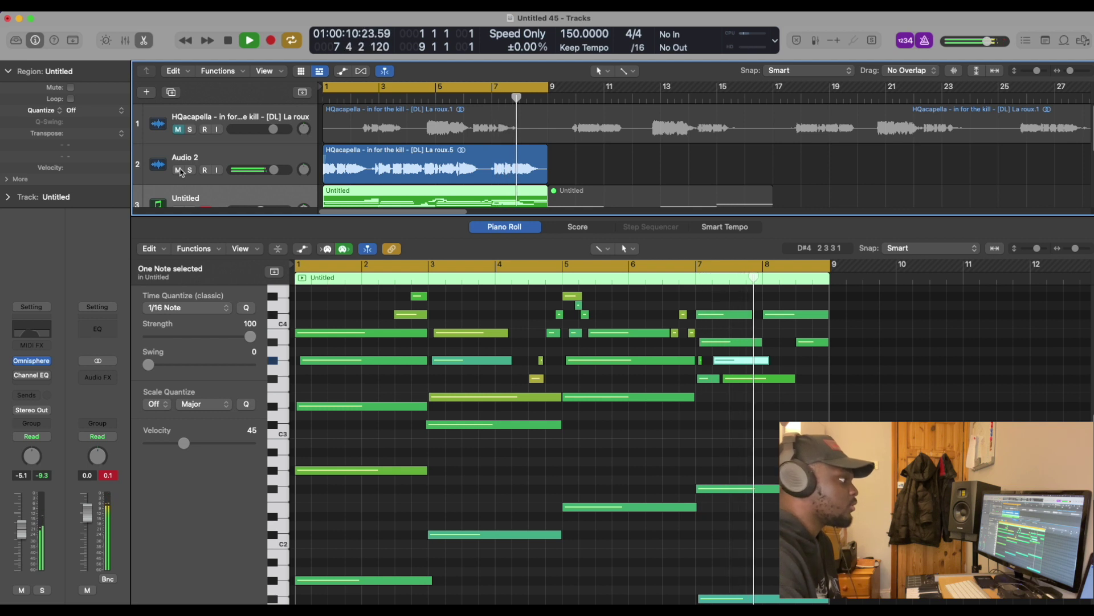
left_click(178, 170)
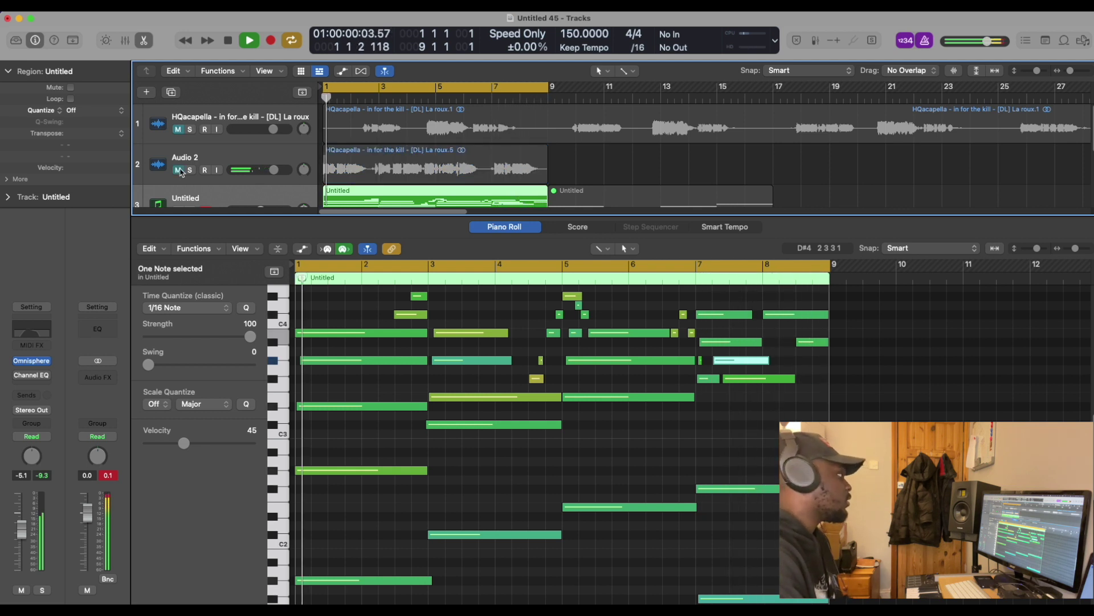
key("space")
left_click(144, 42)
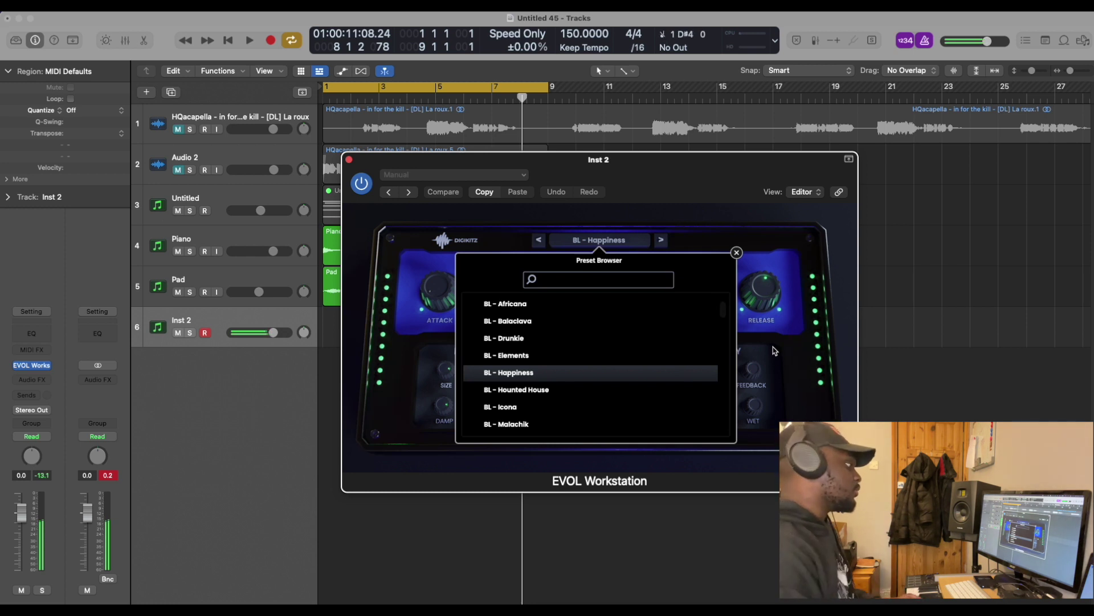
Keep EVOL Workstation's BL - Happiness preset on Inst 2 and record a melody with it over bars 1 to 8.
left_click(737, 254)
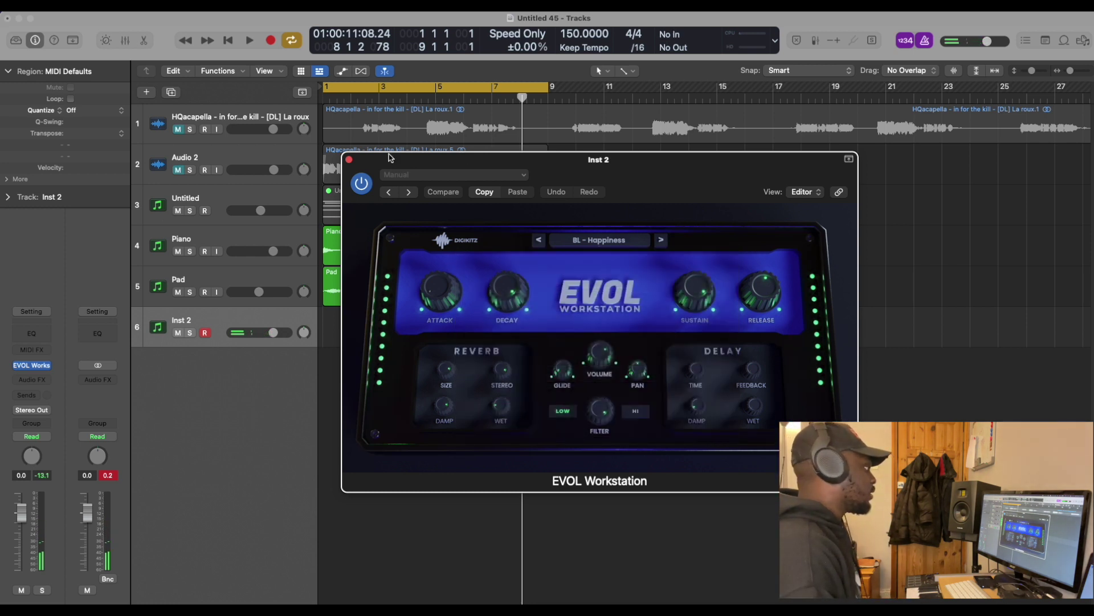
left_click(349, 160)
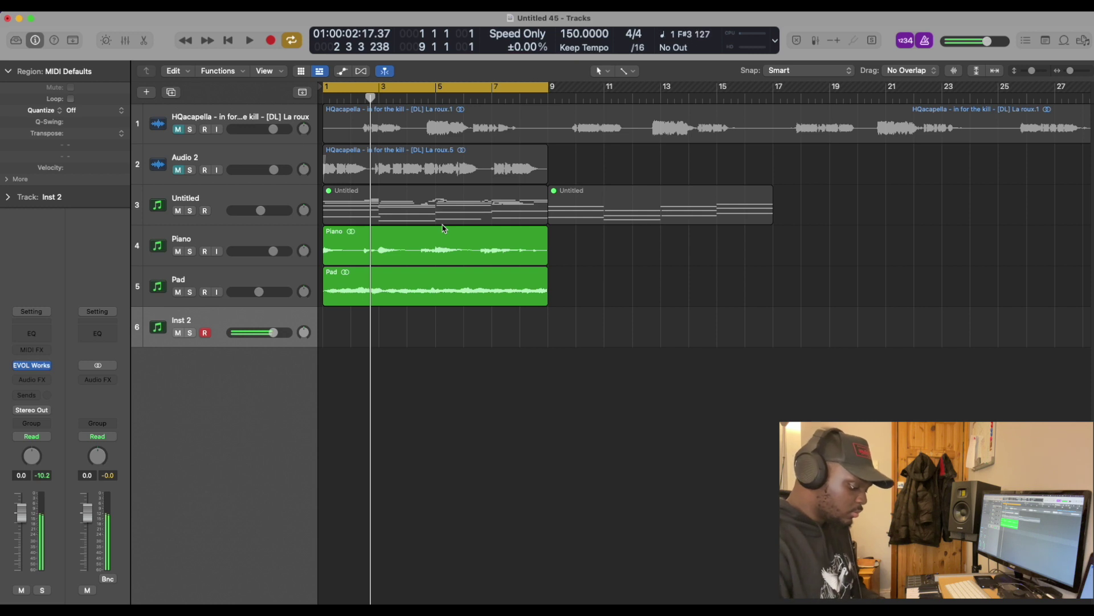
key("r")
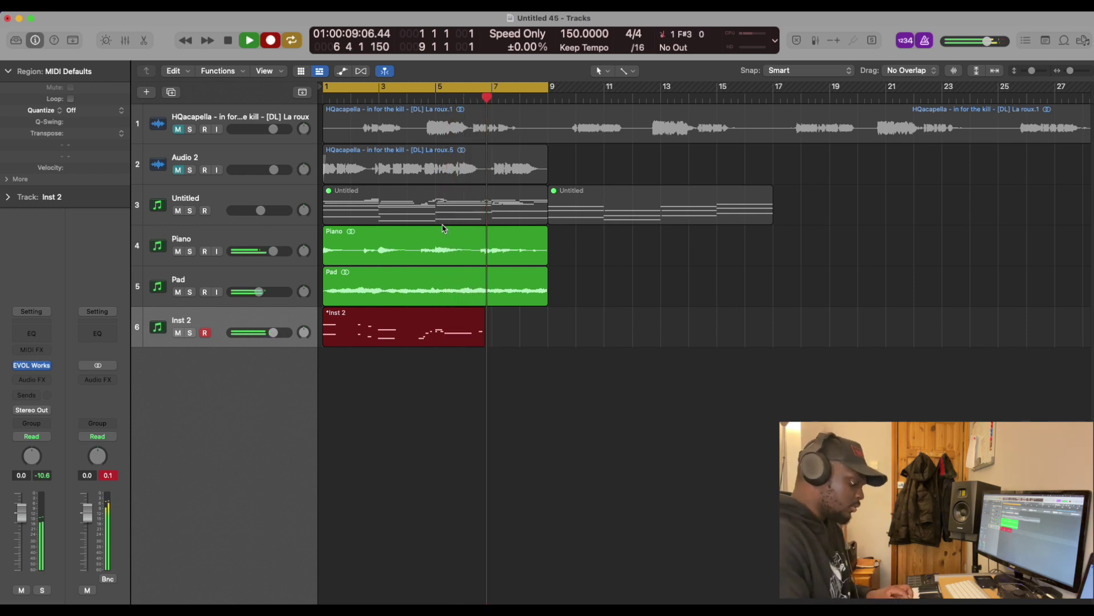
key("space")
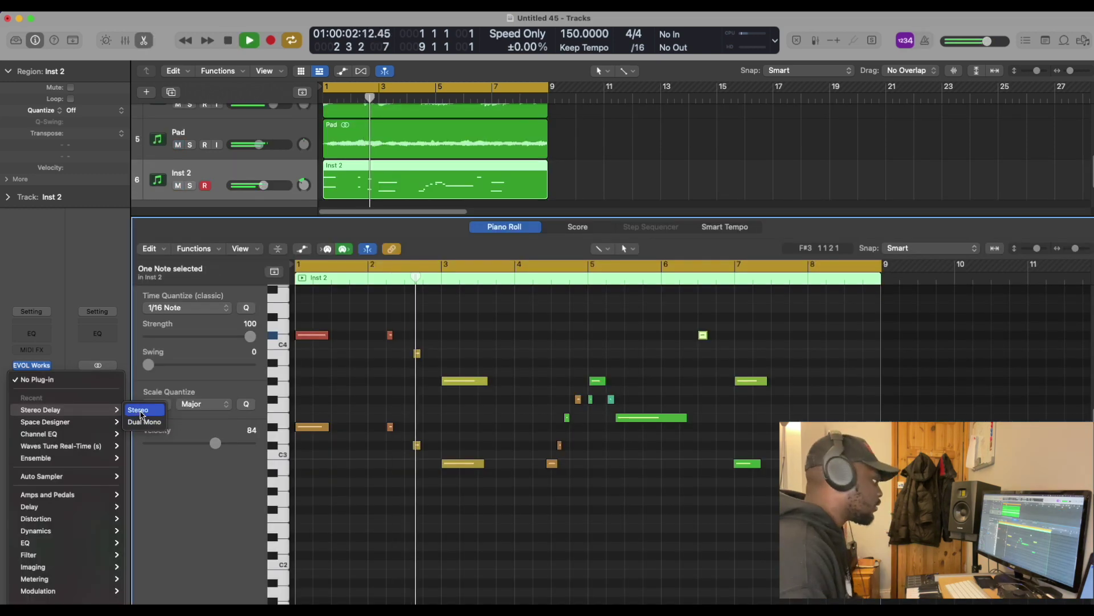
Insert a stereo Stereo Delay effect on the Inst 2 channel and adjust its settings.
left_click(142, 408)
left_click_drag(585, 371, 617, 379)
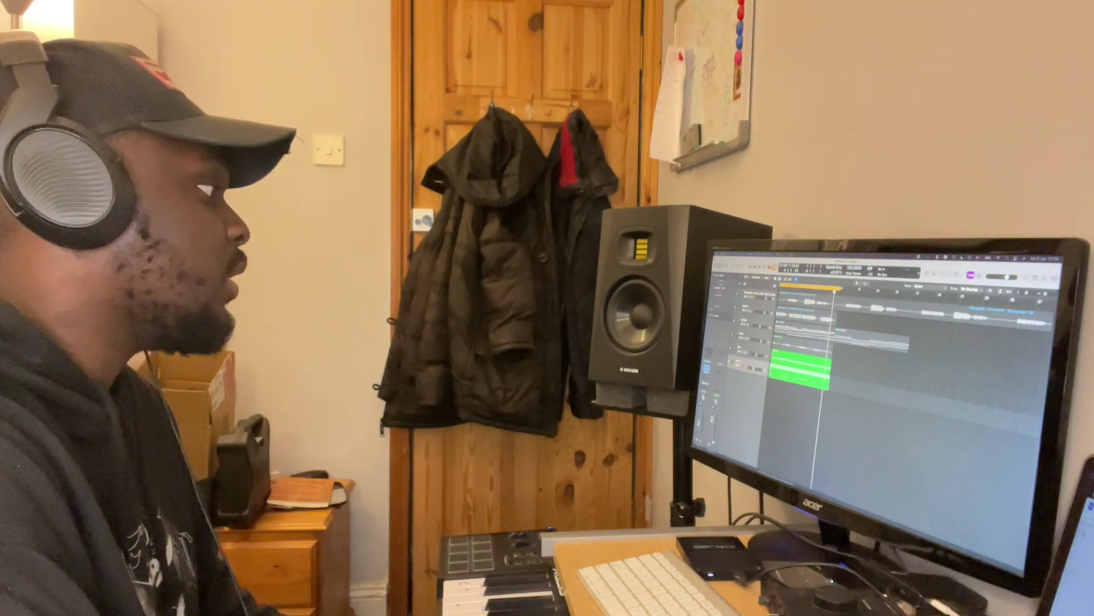
Create a new software instrument track with the SRX STRINGS Epic Strings patch and record string chords over bars 1 to 8.
key("alt+super+n")
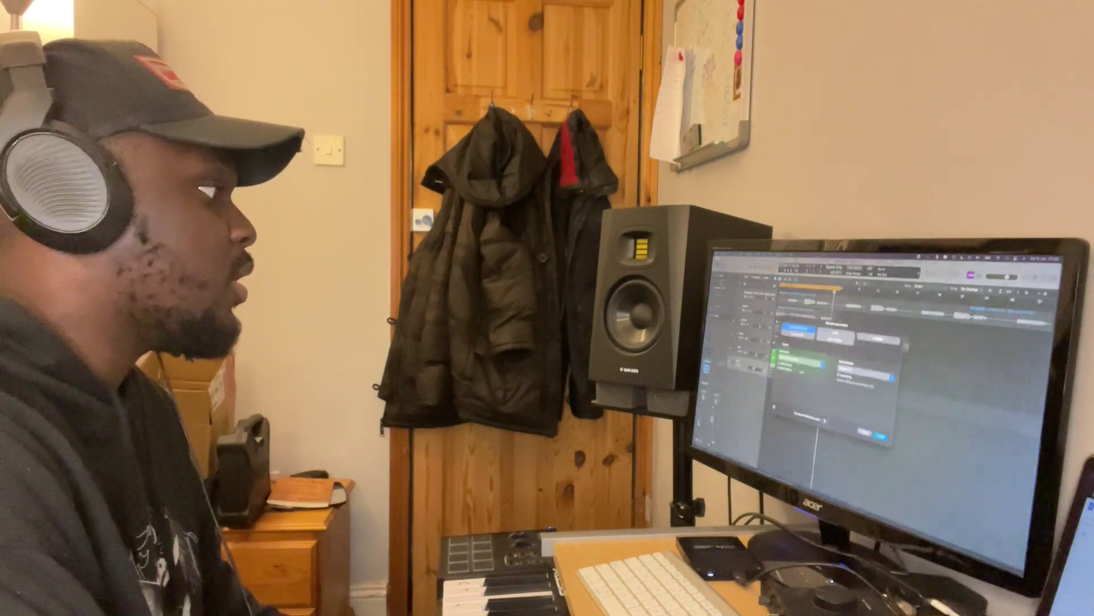
key("Return")
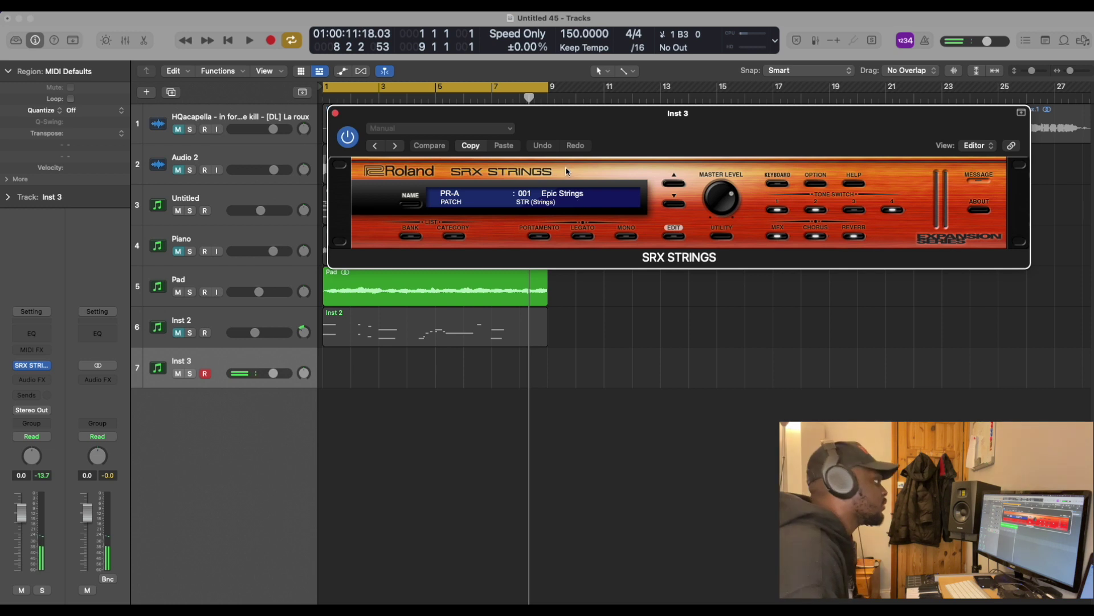
left_click_drag(655, 132, 597, 135)
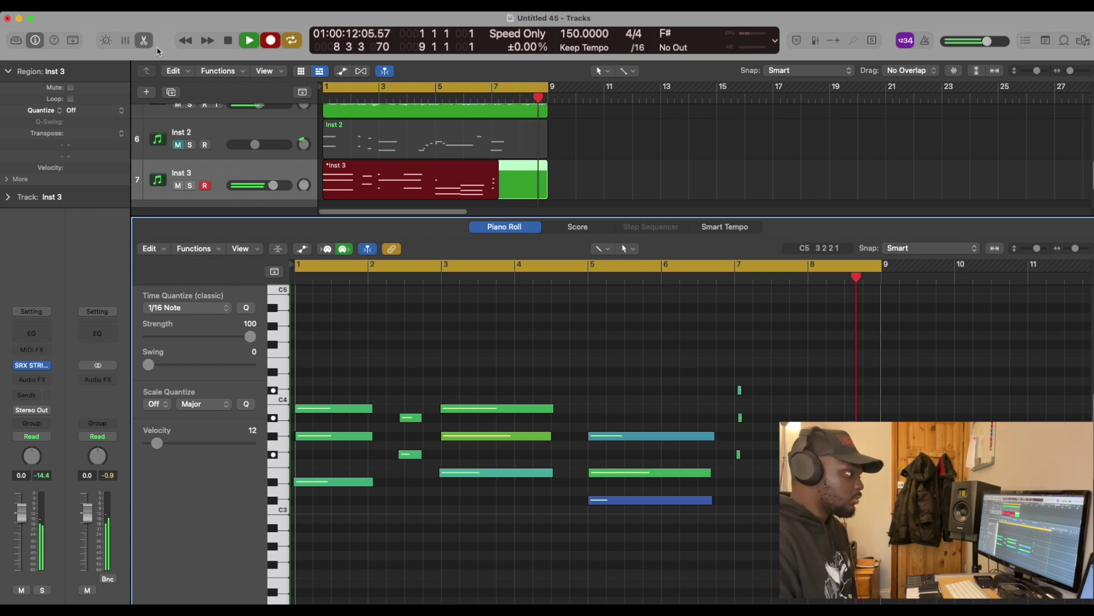
key("space")
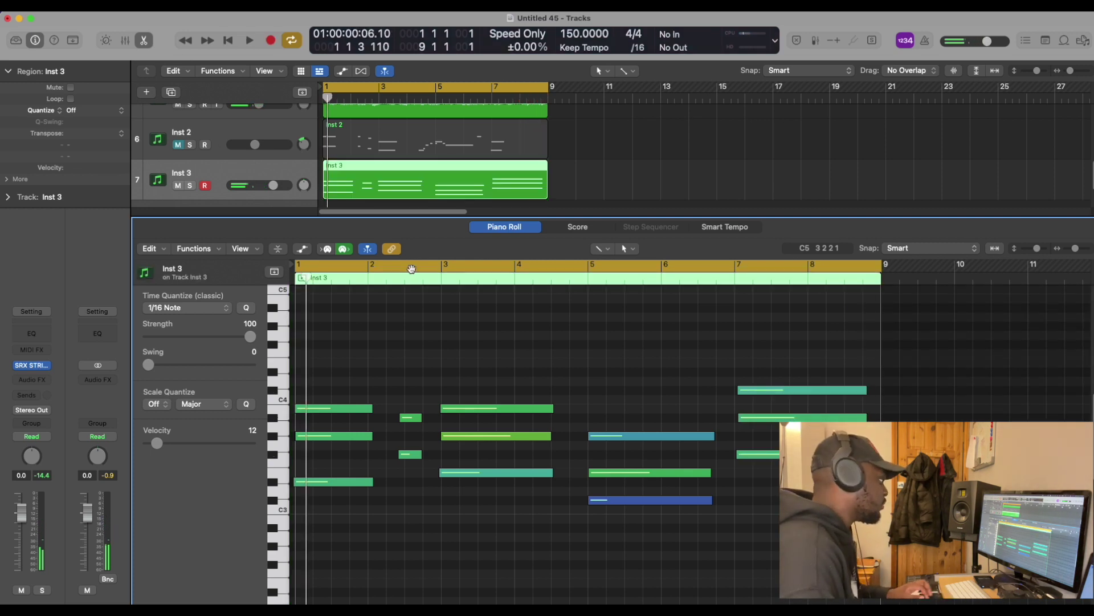
scroll(436, 403, "up", 2)
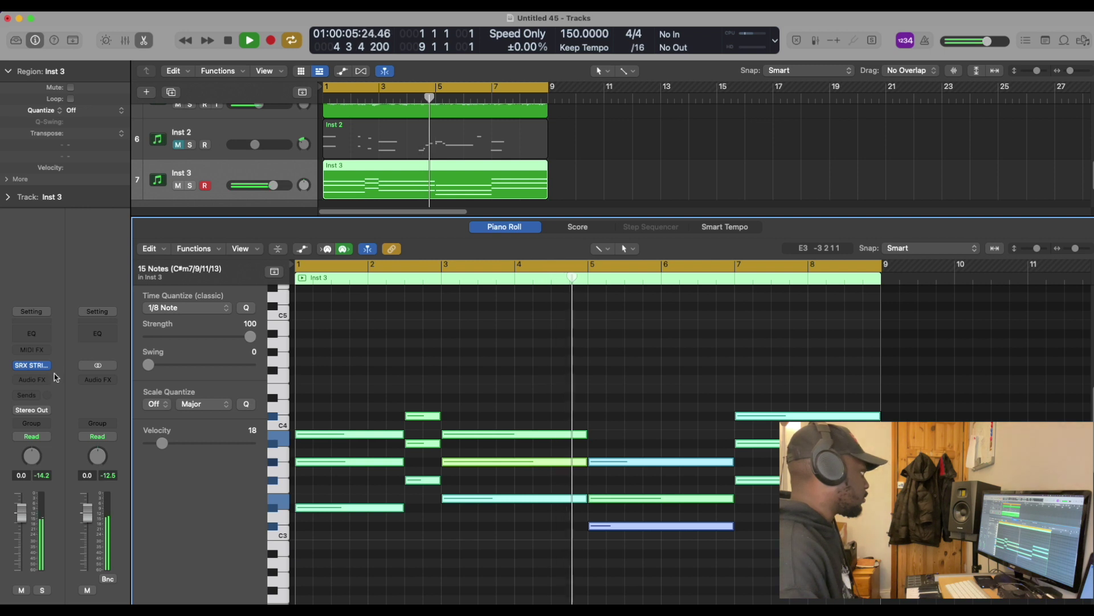
Add a Channel EQ to Inst 3 with a low cut at about 635 Hz and a high cut around 5 kHz.
left_click(38, 334)
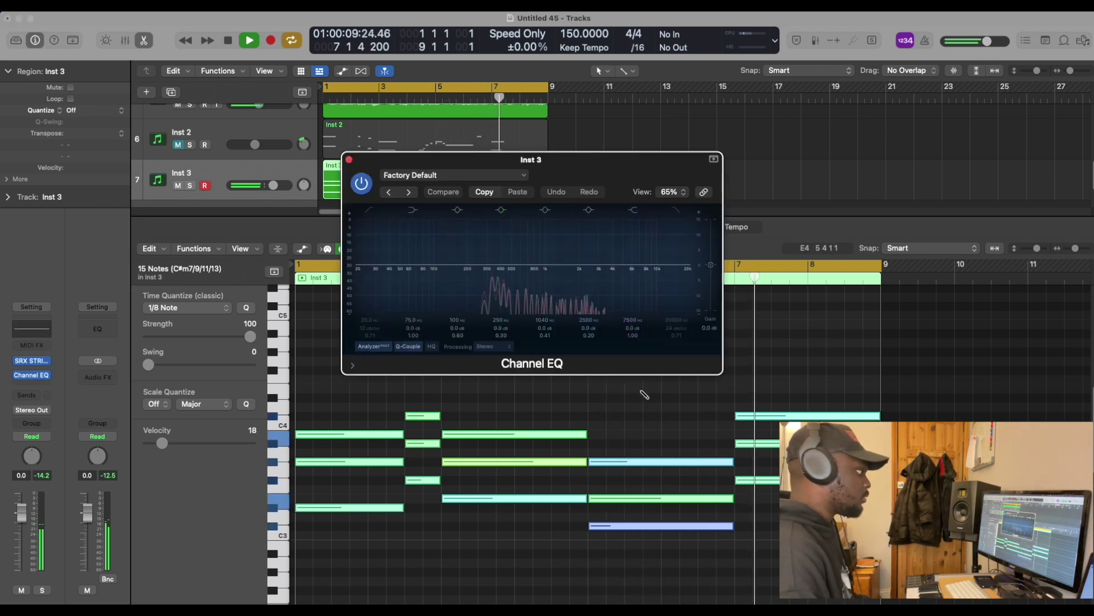
left_click_drag(392, 220, 521, 225)
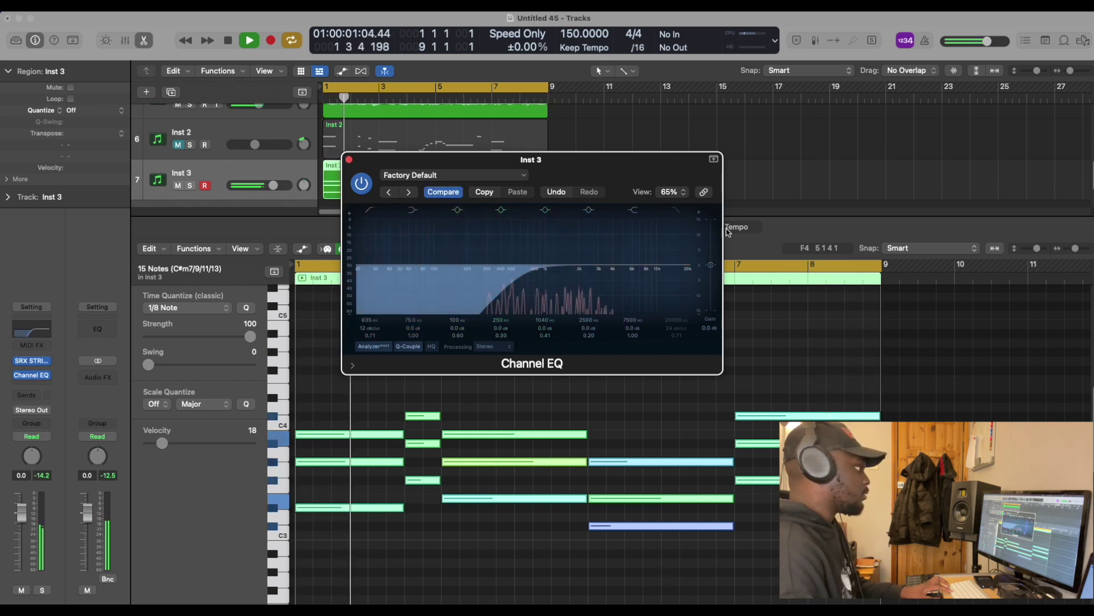
left_click(676, 211)
left_click_drag(678, 246, 622, 284)
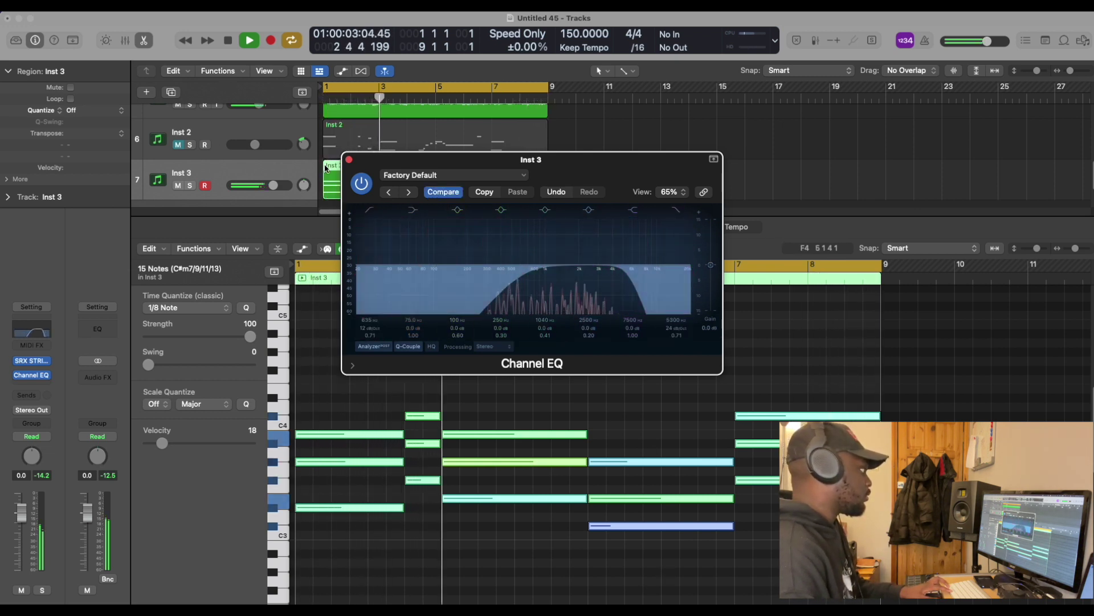
Unmute the Audio 2 acapella to hear it against the strings, and close the Channel EQ and the note editor.
scroll(219, 138, "up", 5)
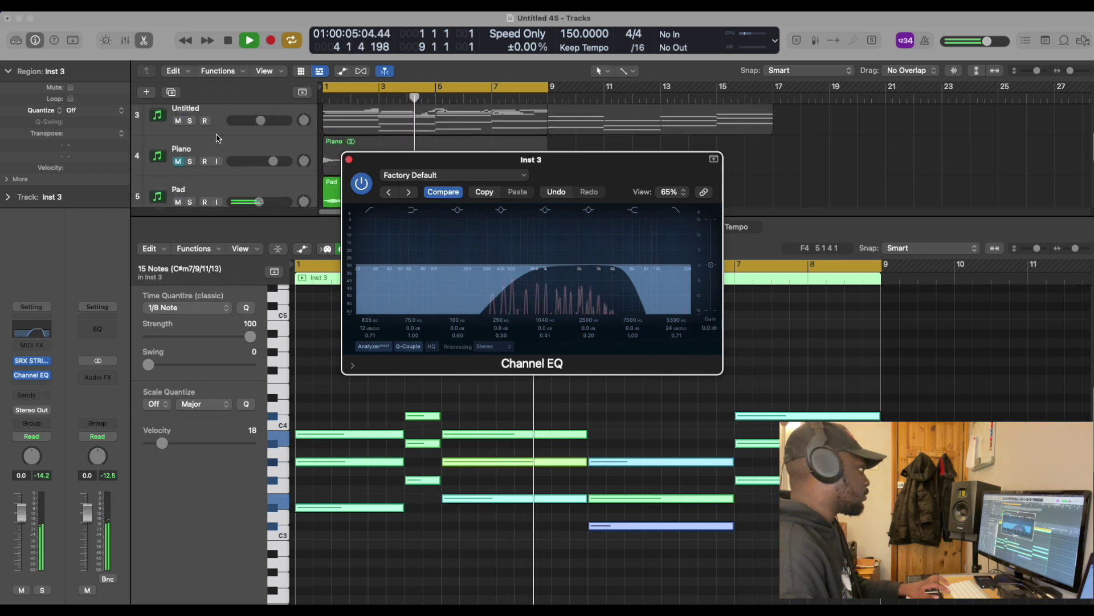
left_click(190, 162)
left_click(189, 162)
scroll(188, 148, "up", 3)
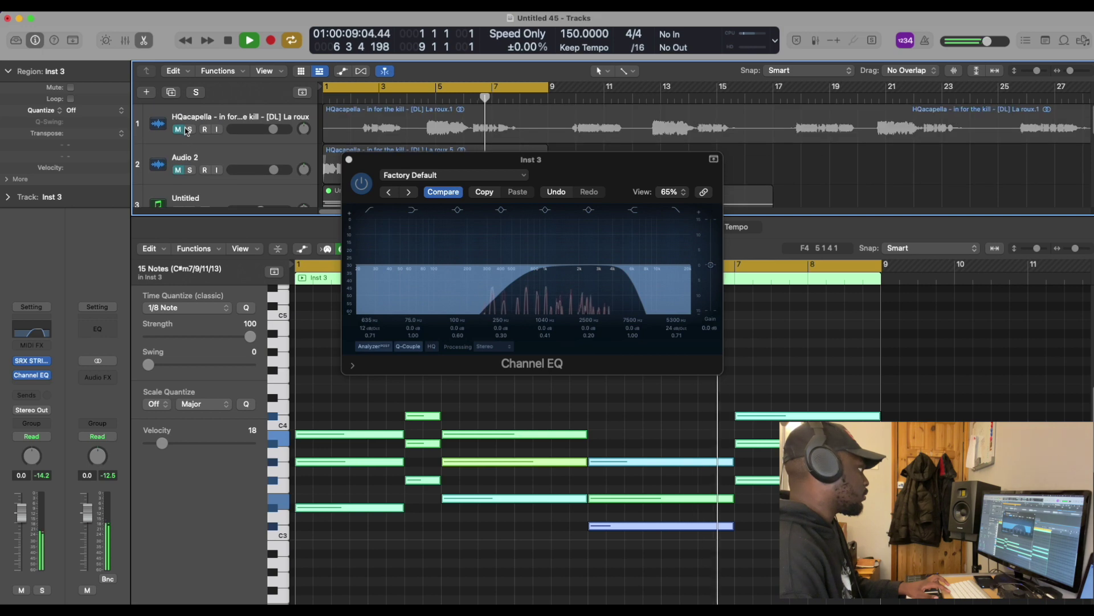
left_click(179, 169)
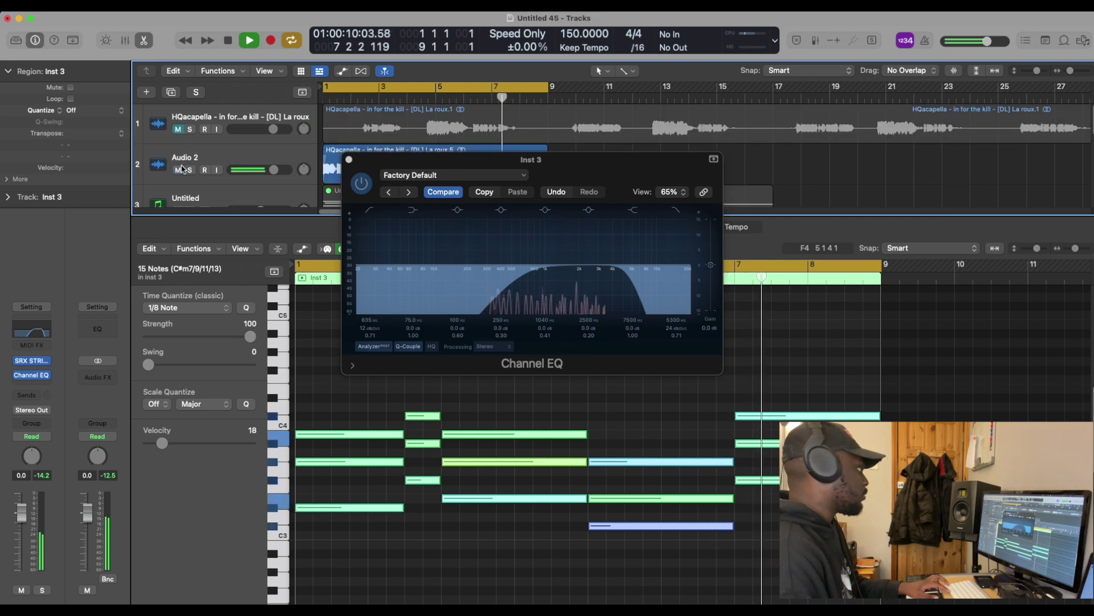
left_click(349, 160)
key("p")
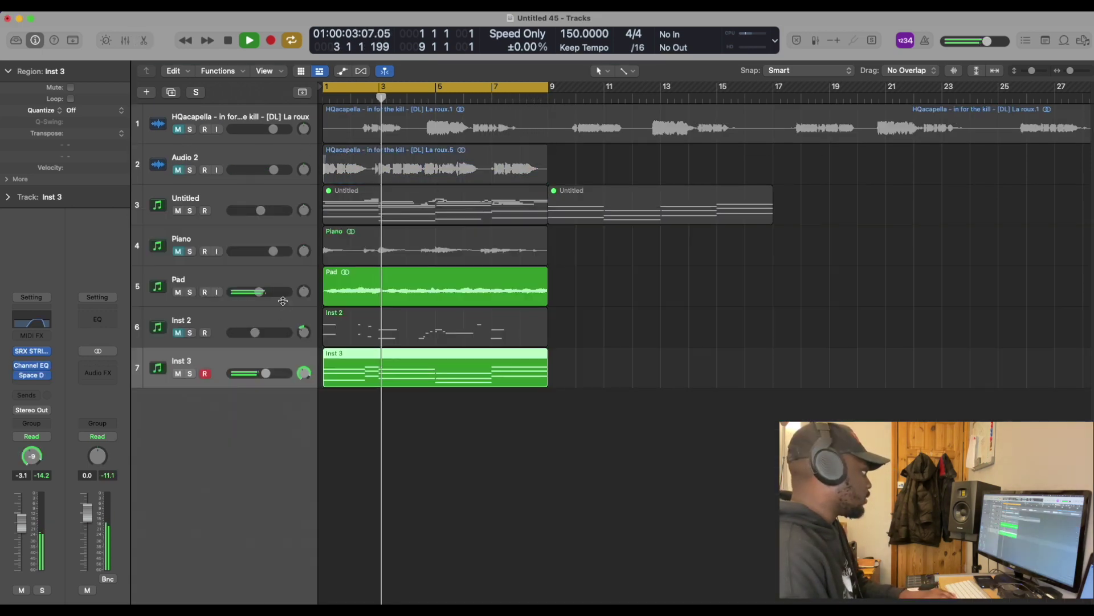
Duplicate the Pad track, copy the Pad region onto the new track over bars 1 to 8, and mute the original Pad.
key("space")
left_click(255, 263)
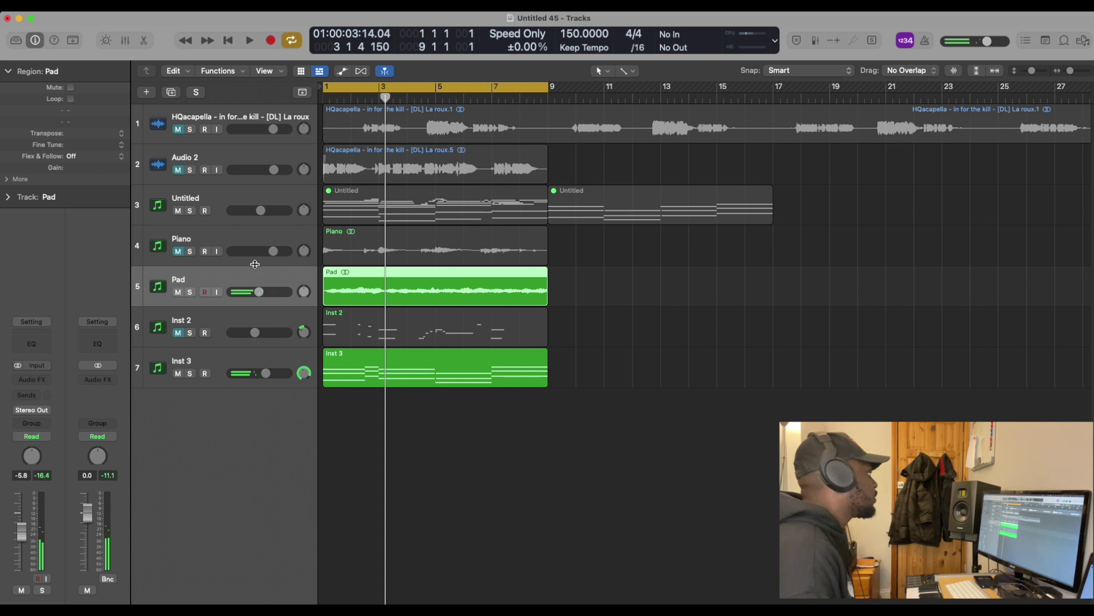
left_click(171, 93)
left_click_drag(332, 281, 340, 314)
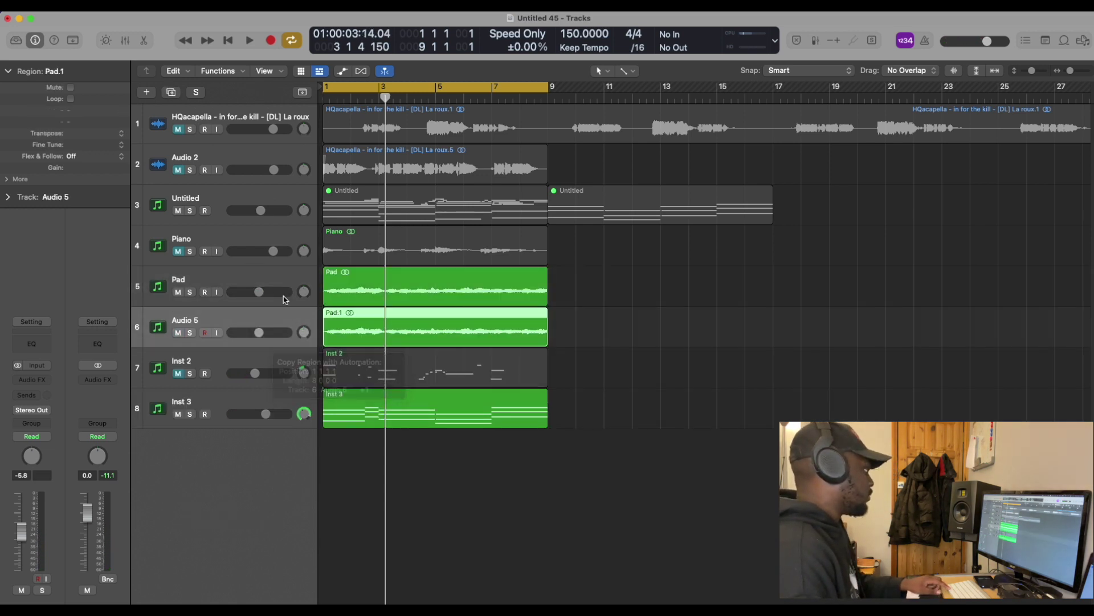
left_click(178, 292)
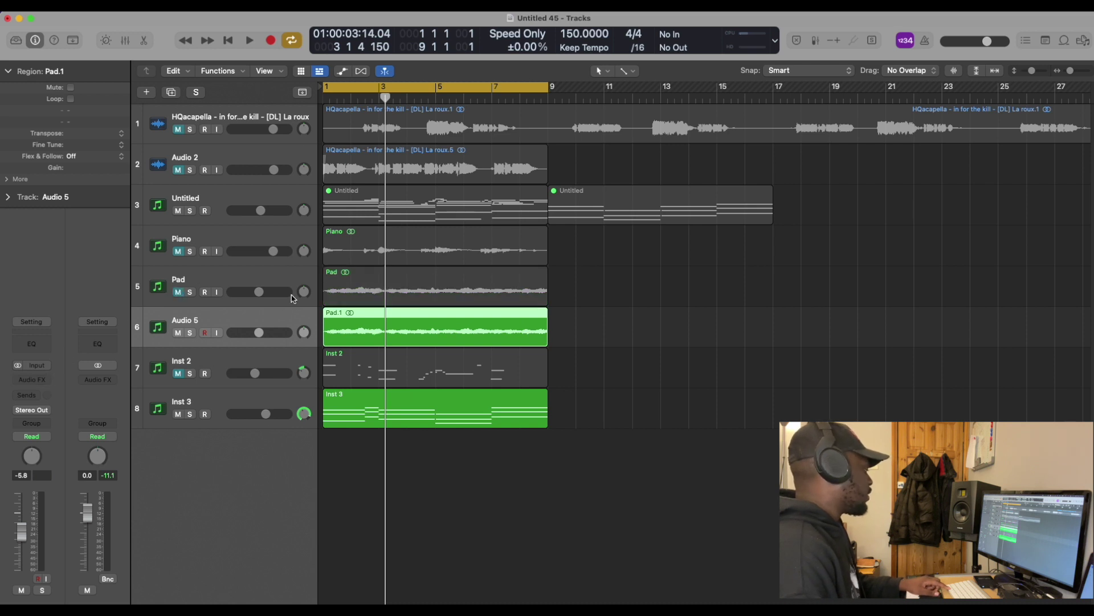
Insert a stereo OneKnob Pumper effect on the duplicated pad track and choose its pumping rate during playback.
left_click(41, 377)
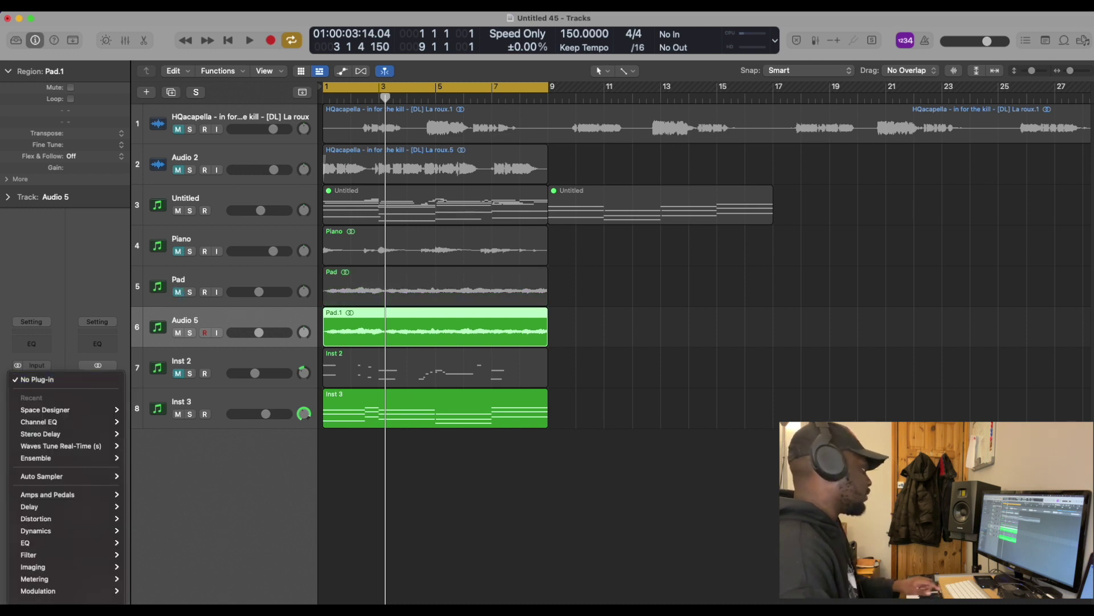
left_click(423, 329)
key("space")
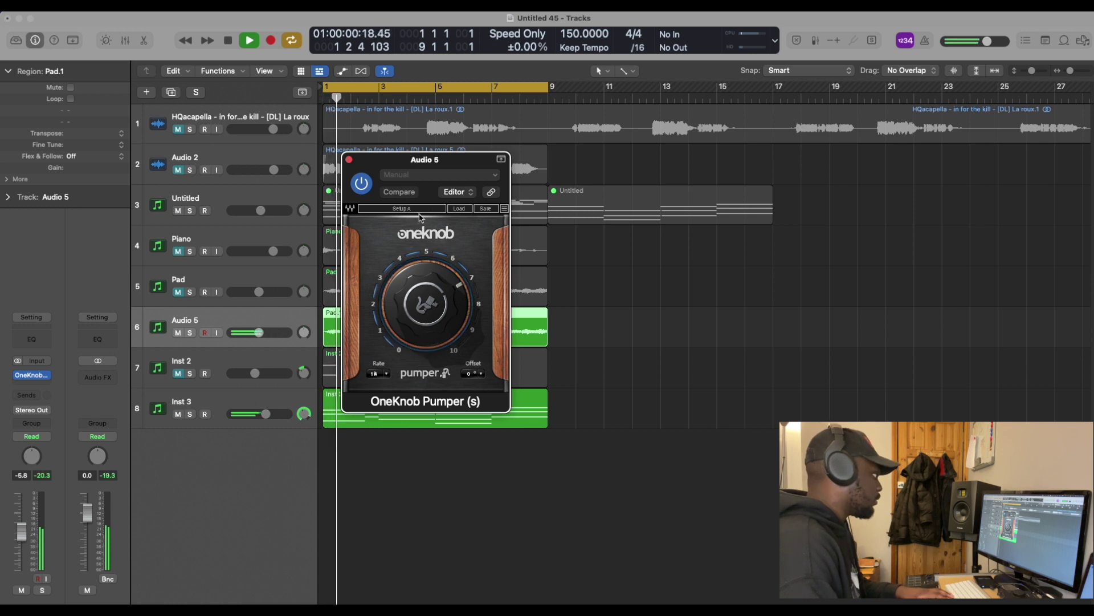
left_click_drag(459, 171, 656, 149)
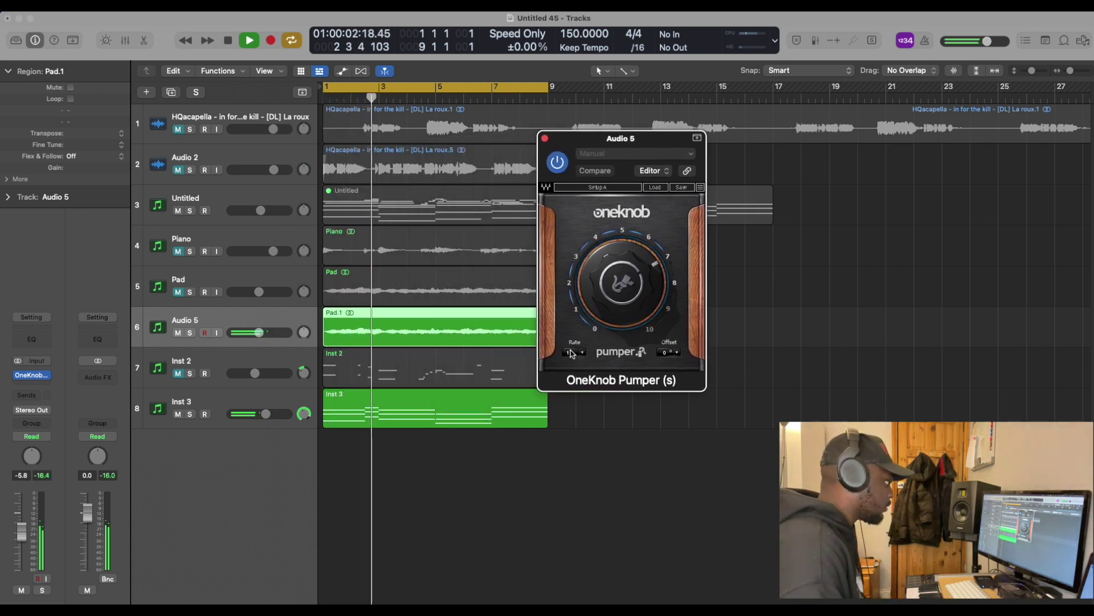
left_click_drag(572, 353, 578, 354)
left_click(581, 354)
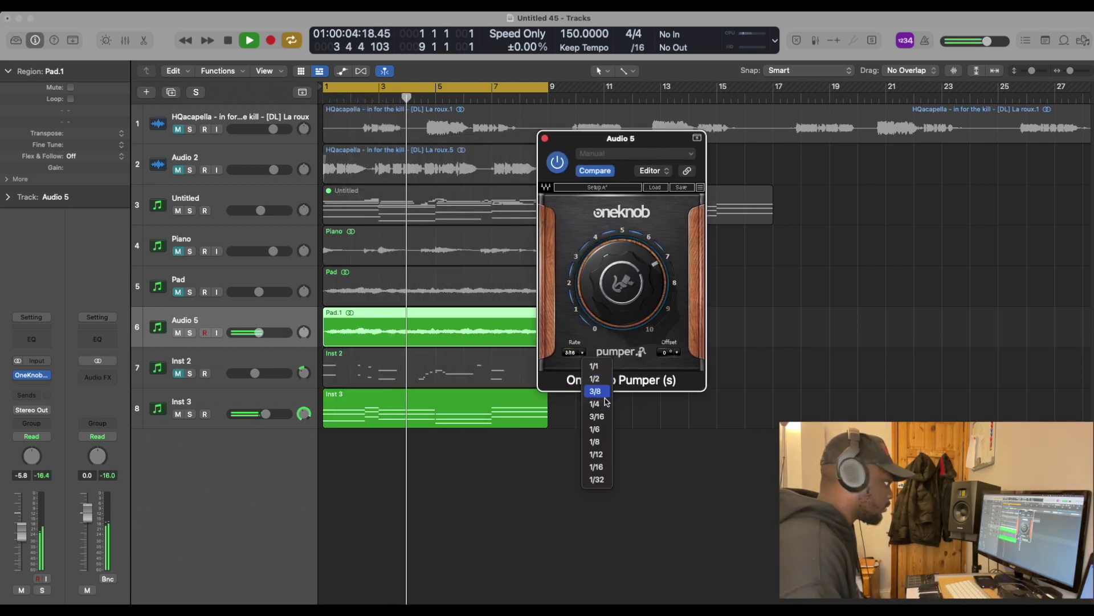
left_click(603, 448)
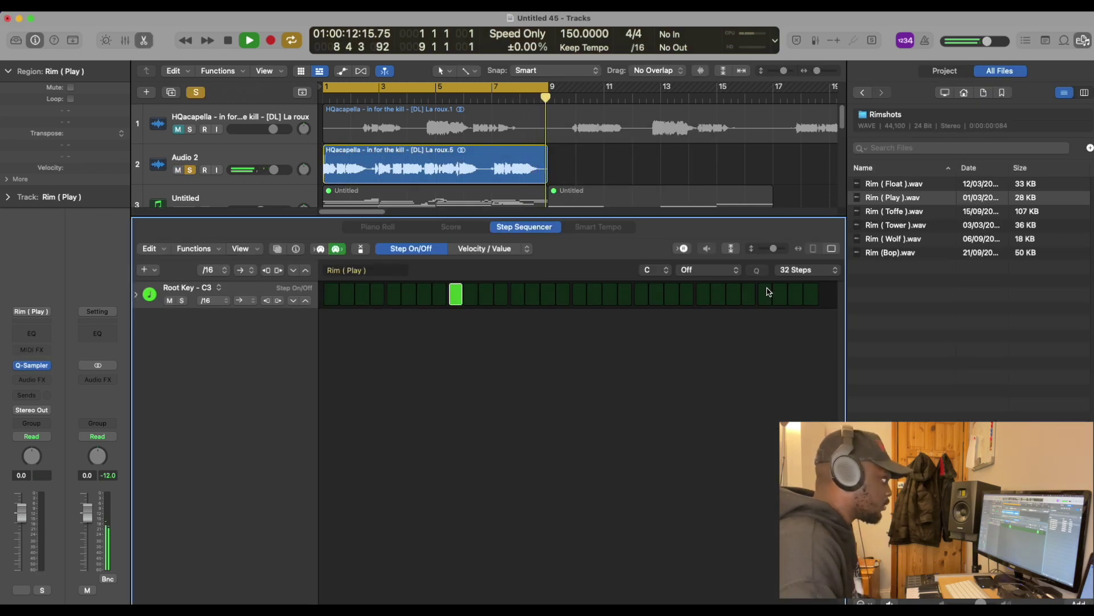
Complete the Rim ( Play ) step pattern at a length of 64 steps and repeat its region over bars 5 to 8.
left_click(767, 294)
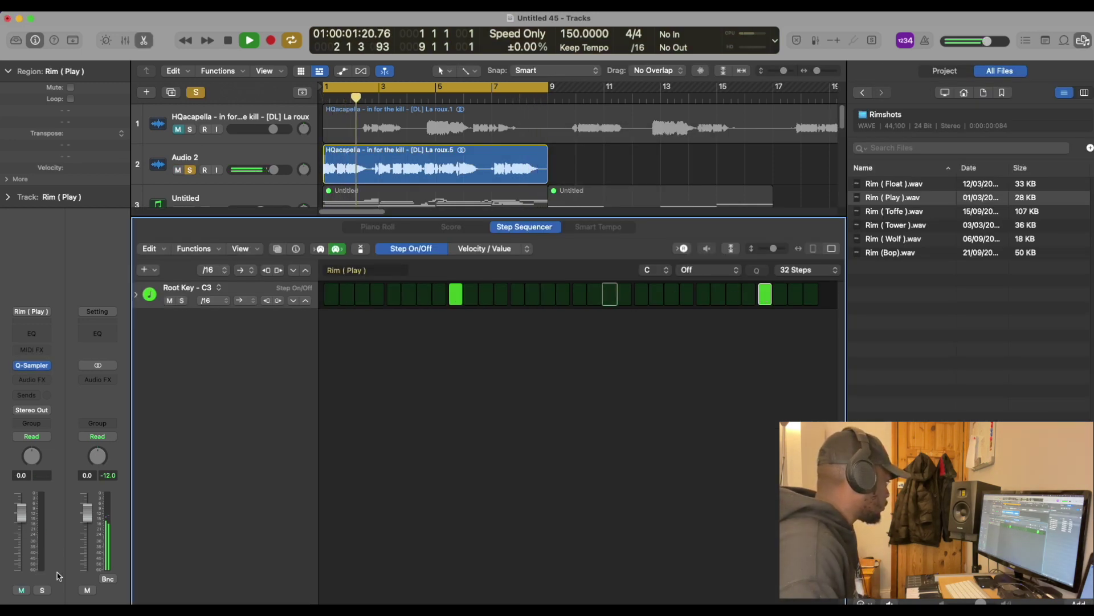
left_click(807, 269)
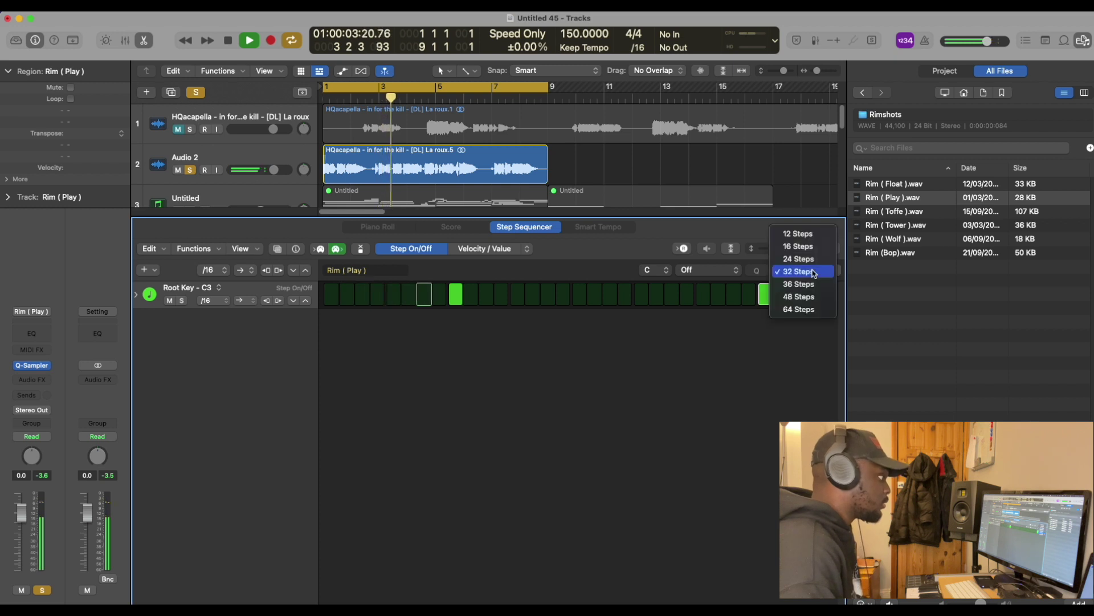
left_click(814, 313)
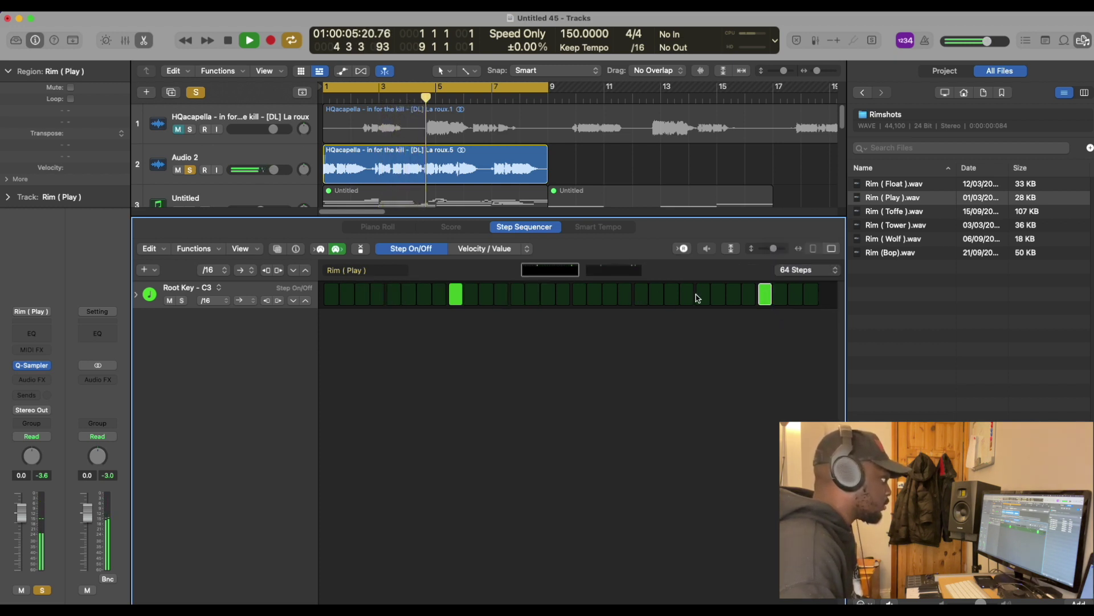
left_click(631, 271)
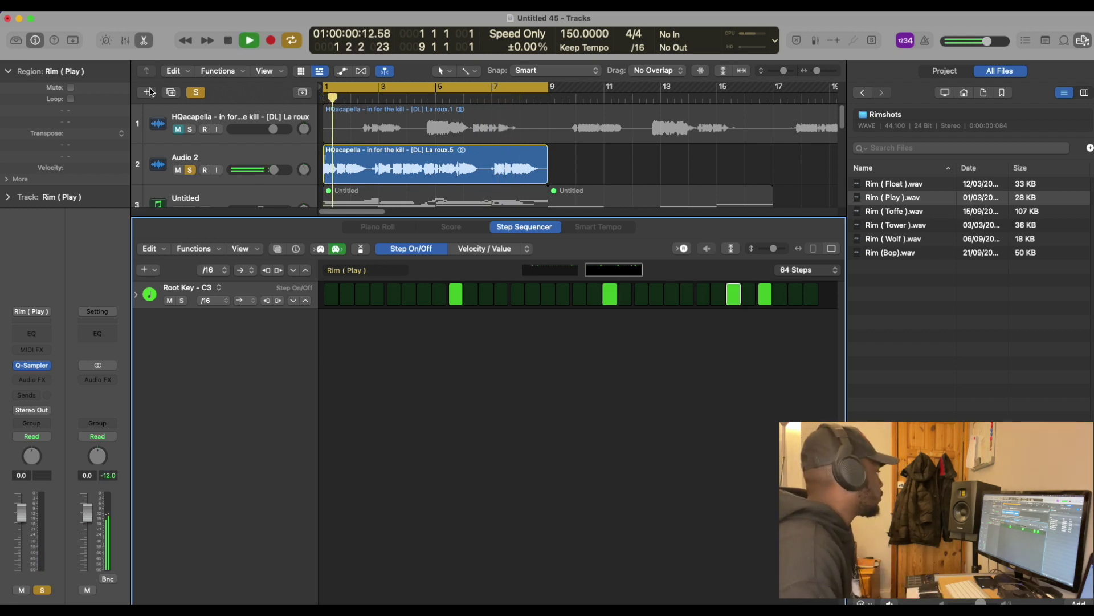
key("e")
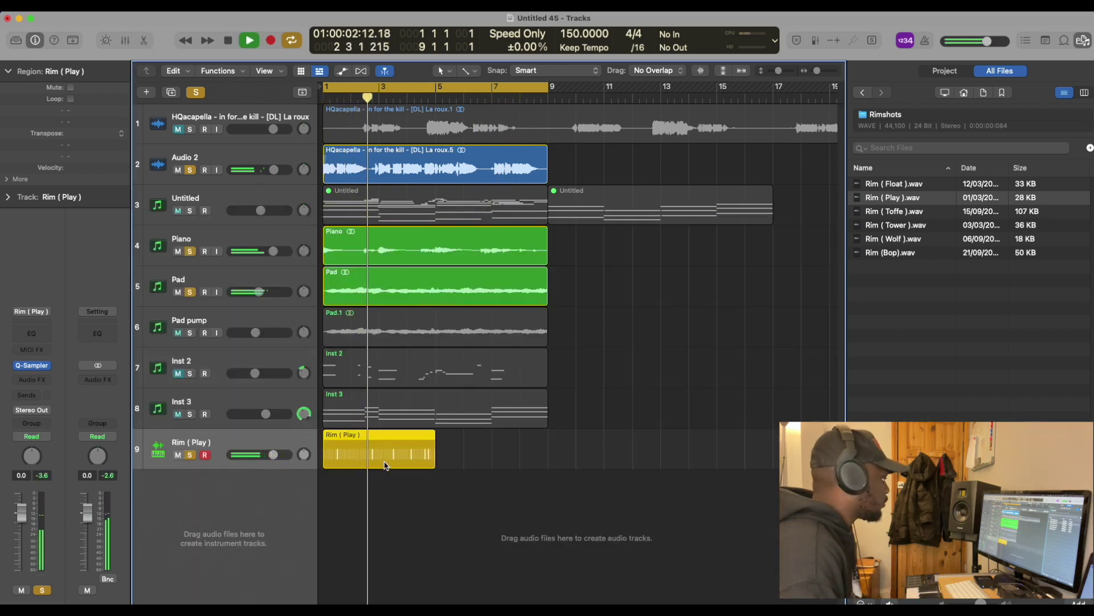
key("super+r")
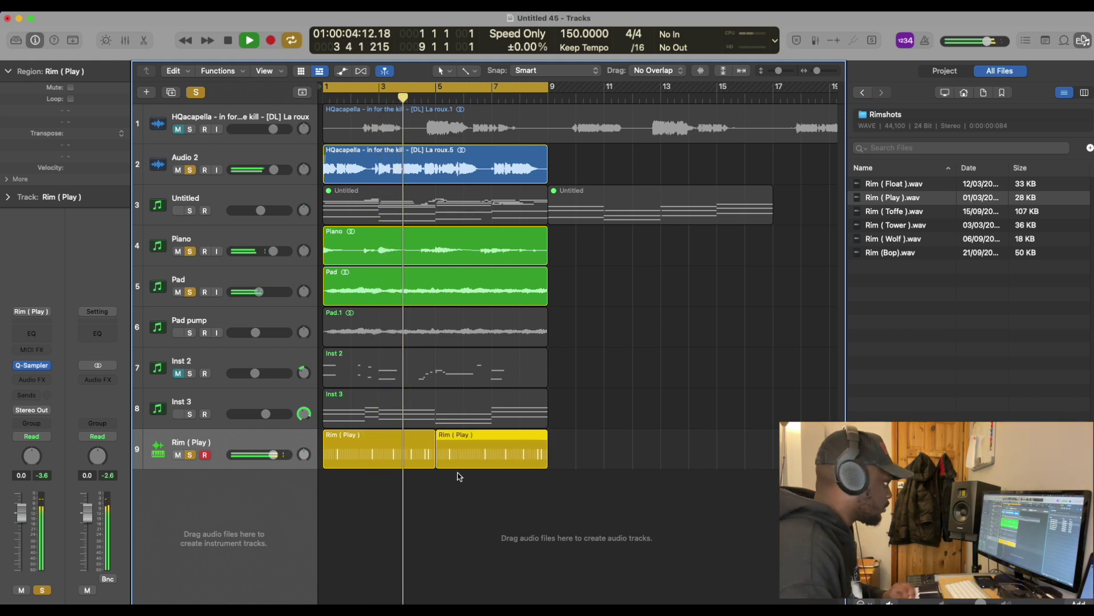
Program the 16-step [hat] - loose pattern with hits on steps 4, 7 and 9 while soloing it with the sample.
key("e")
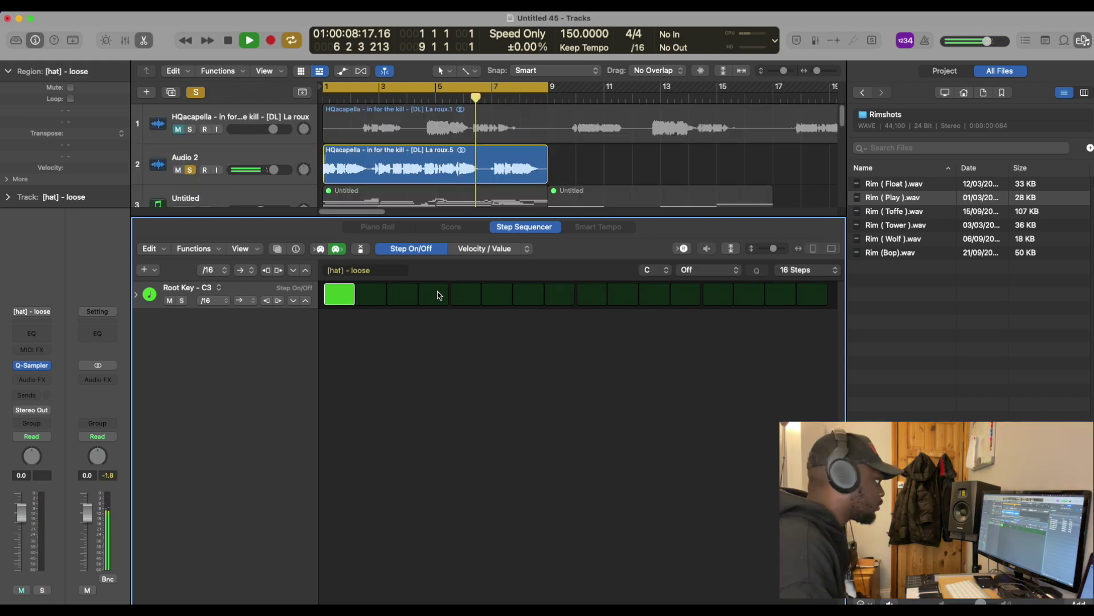
left_click(433, 297)
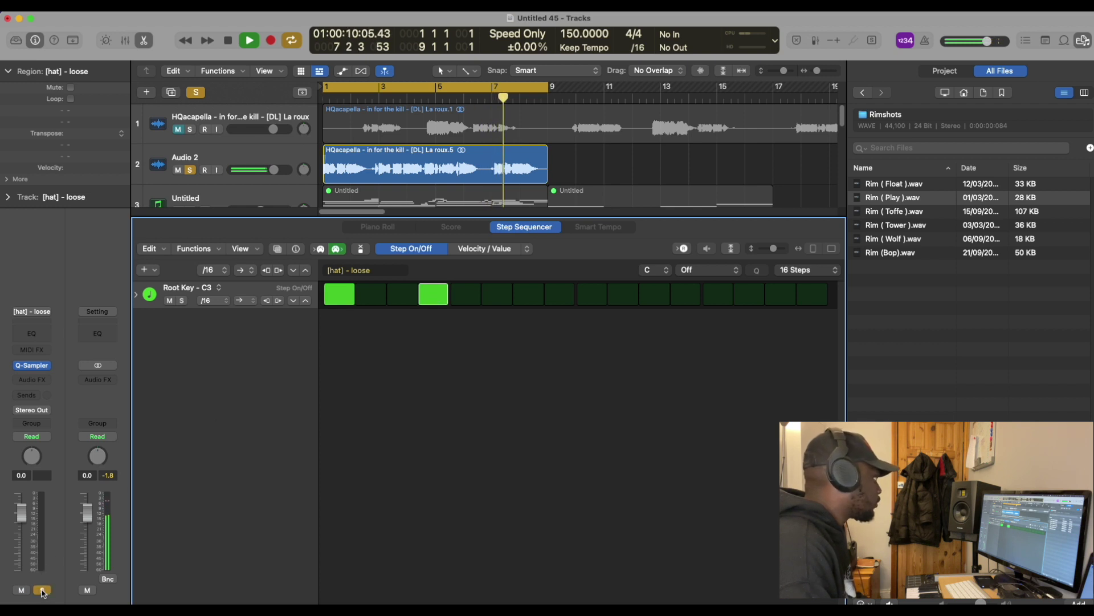
left_click(196, 93)
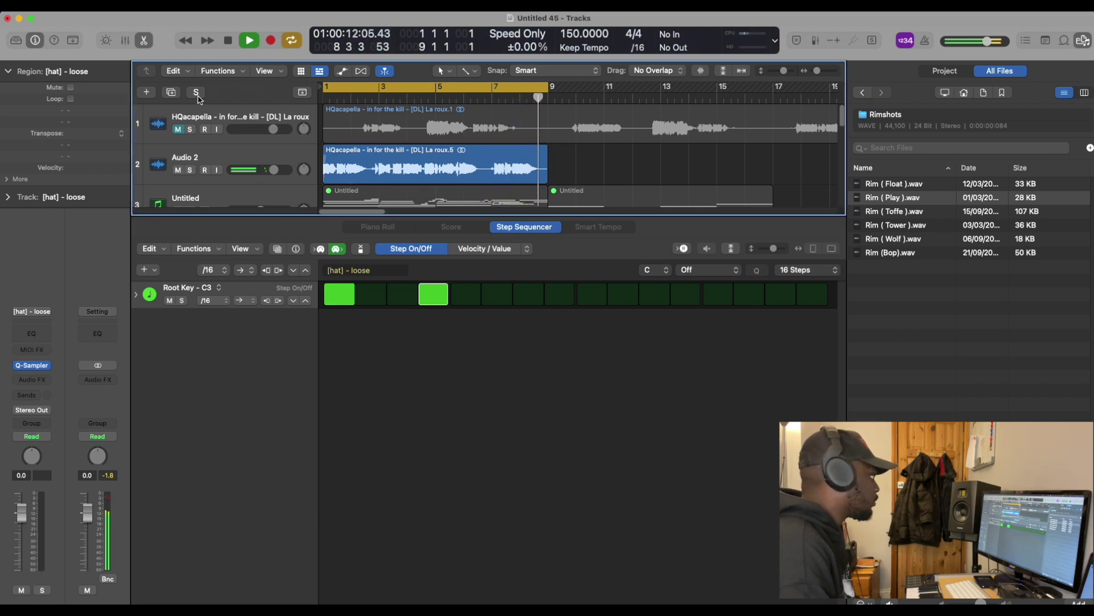
left_click(197, 93)
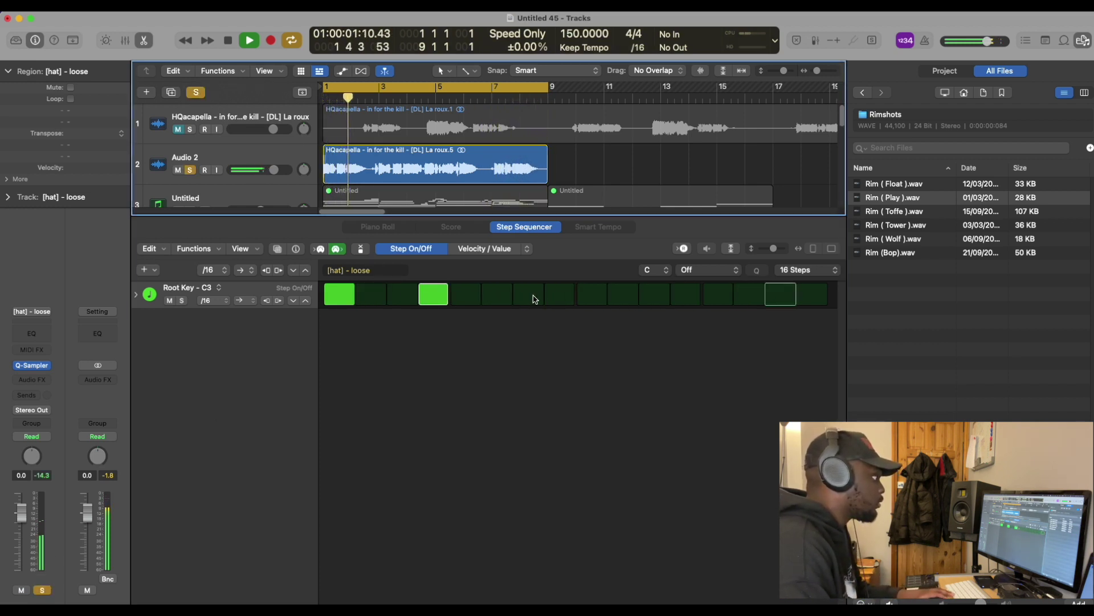
left_click(535, 296)
left_click(629, 302)
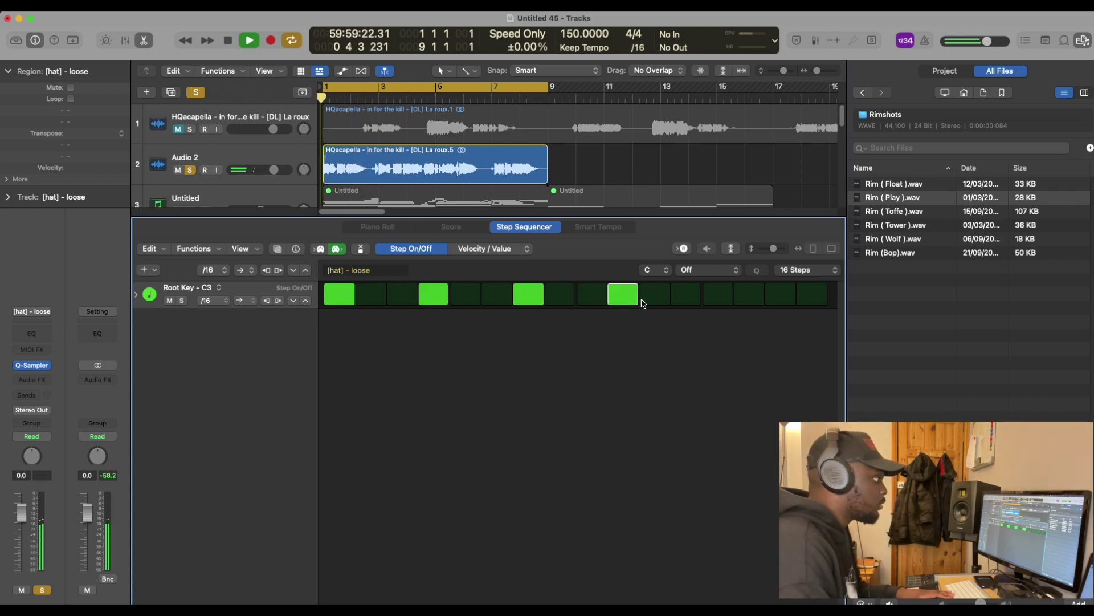
left_click(622, 296)
left_click(592, 295)
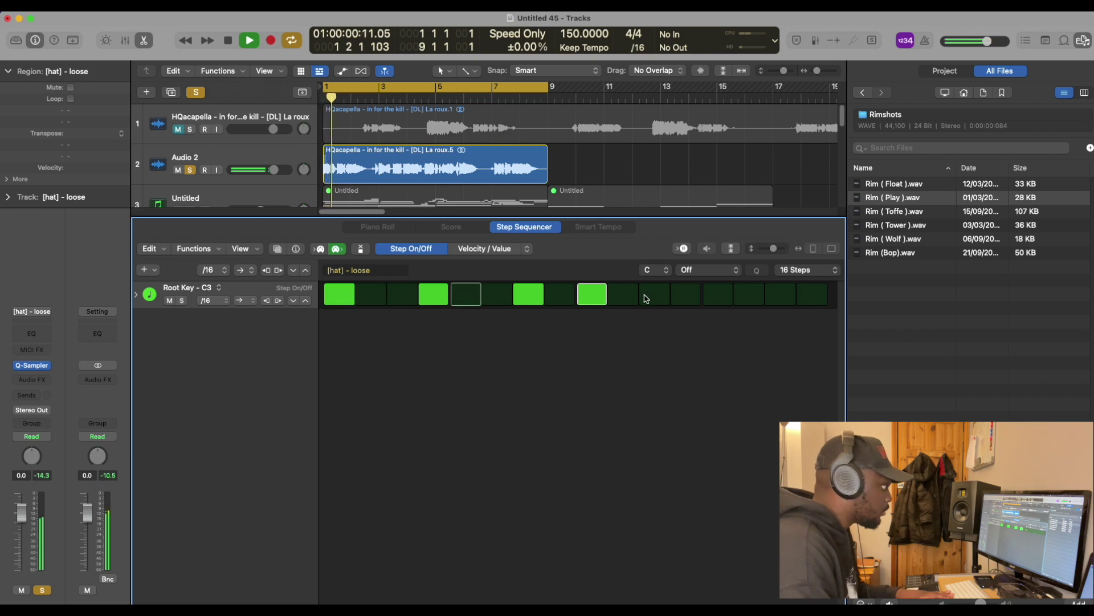
left_click(710, 303)
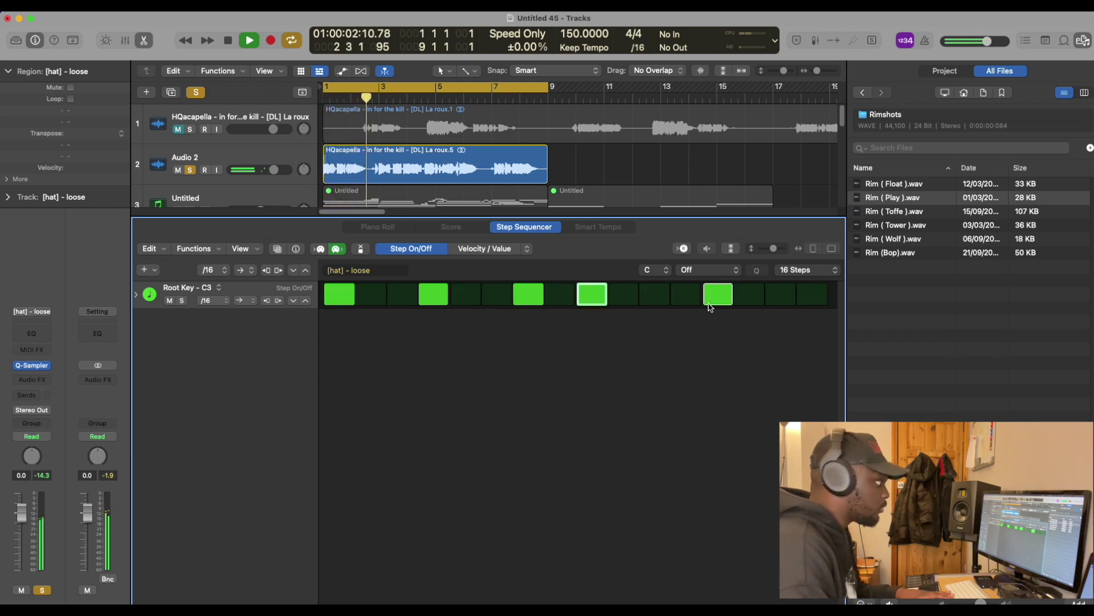
left_click(713, 299)
left_click(686, 295)
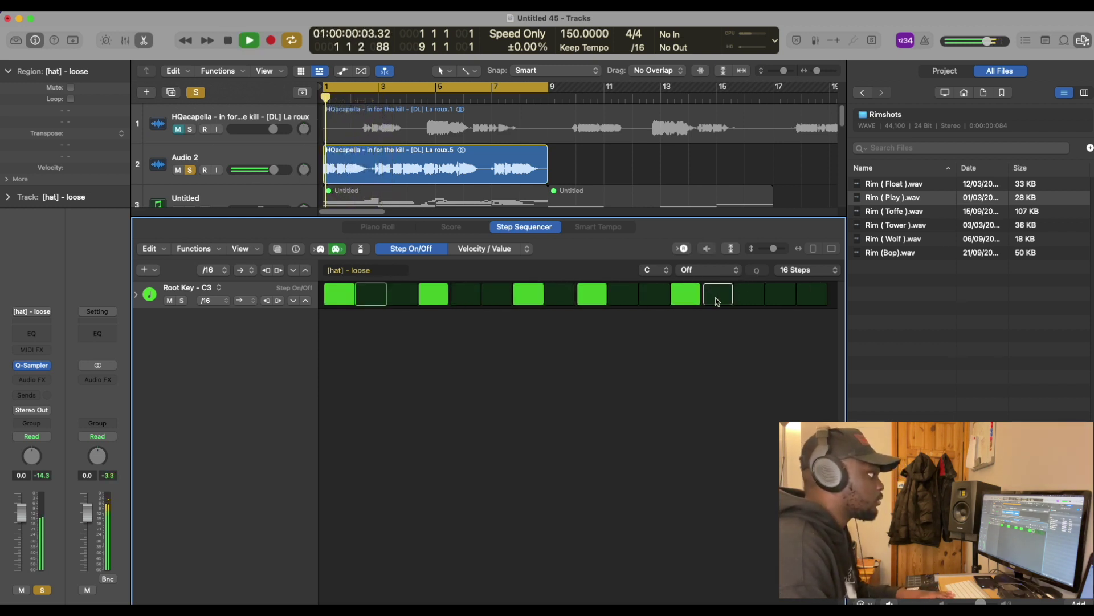
left_click(688, 297)
Extend the [hat] - loose pattern to 32 steps and add extra hits on steps 28 and 31.
left_click(804, 270)
left_click(787, 297)
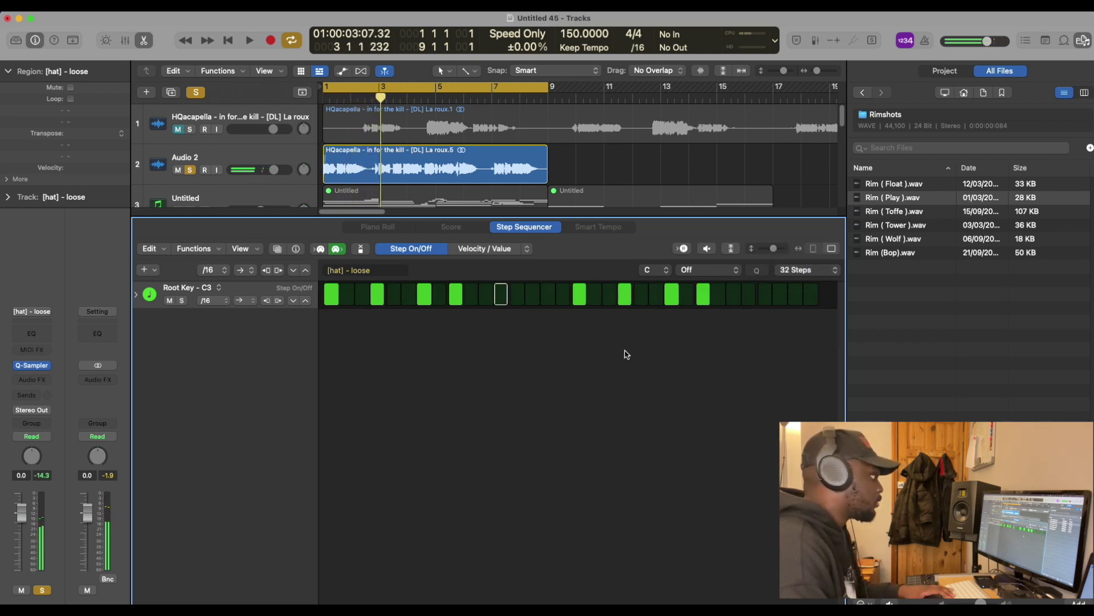
key("space")
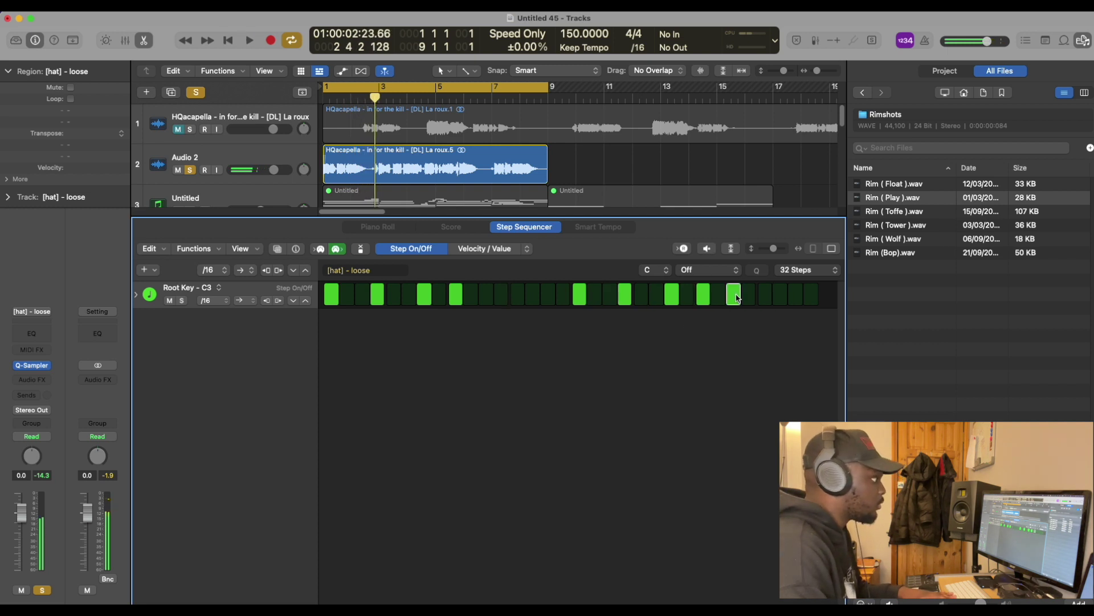
left_click(798, 297)
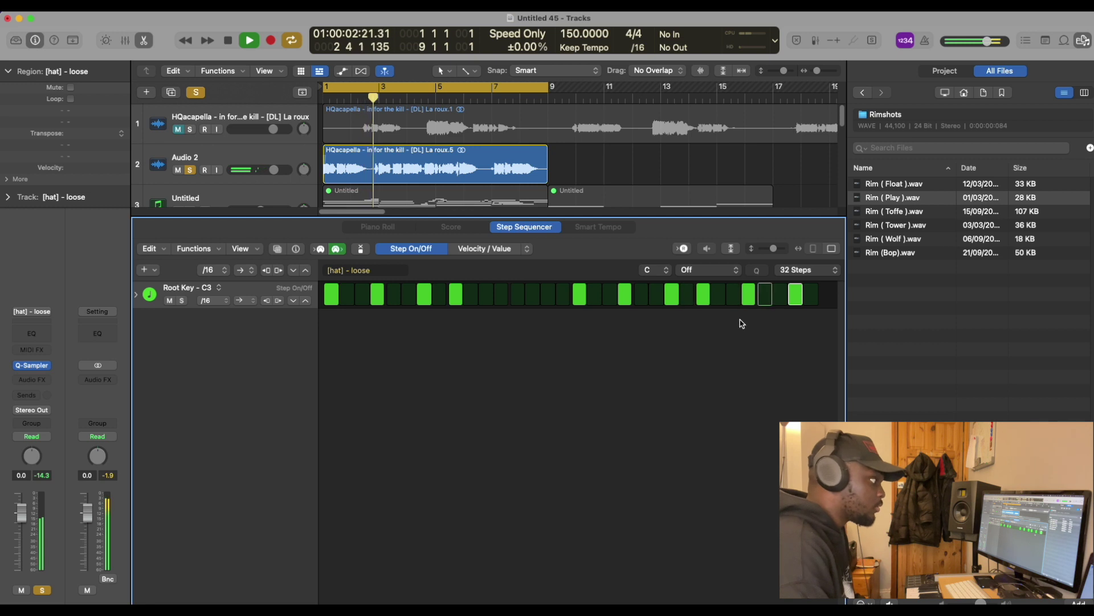
Convert the [hat] - loose pattern region to a MIDI region and lower the pitch of a few of its notes.
left_click(150, 44)
key("space")
right_click(360, 477)
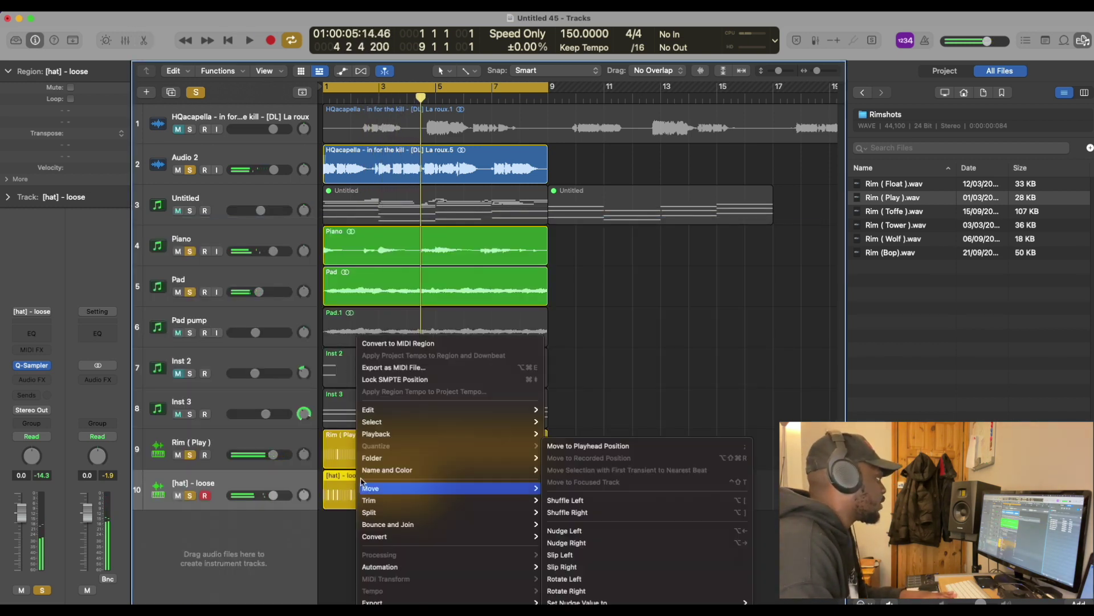
left_click(414, 344)
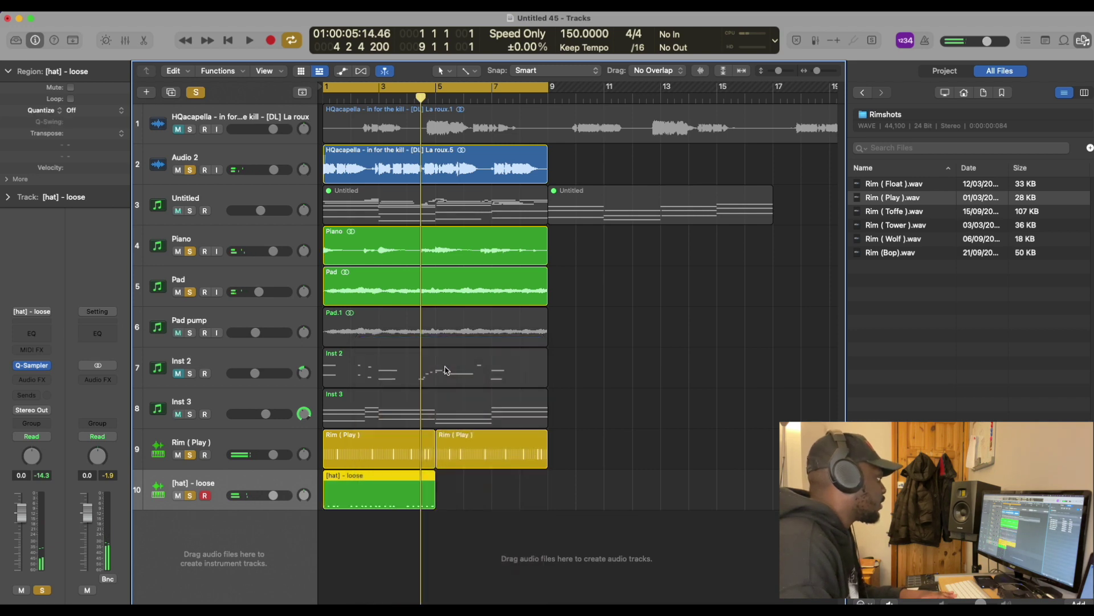
double_click(391, 489)
left_click_drag(345, 438, 487, 438)
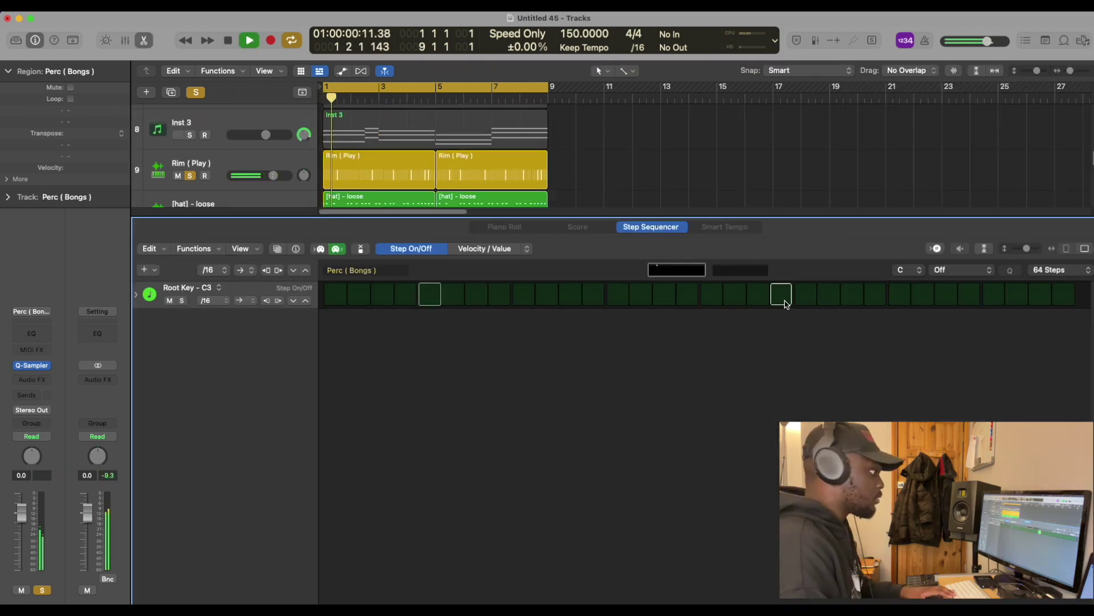
Program two bongo hits on steps 20 and 23 of the 64-step Perc ( Bongs ) pattern.
left_click(784, 301)
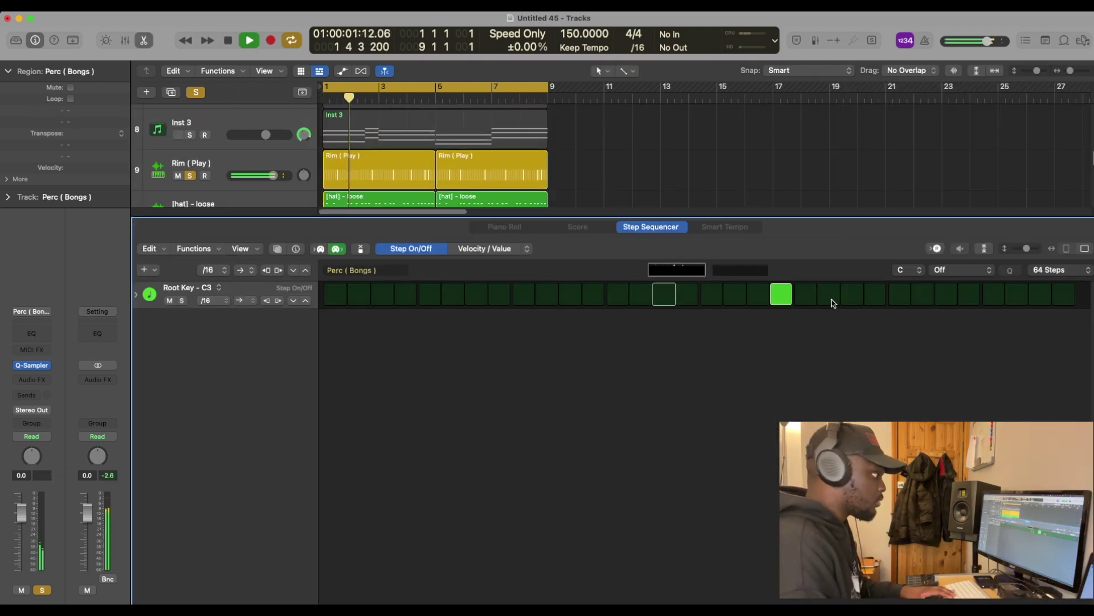
left_click(838, 301)
left_click(852, 297)
left_click(831, 303)
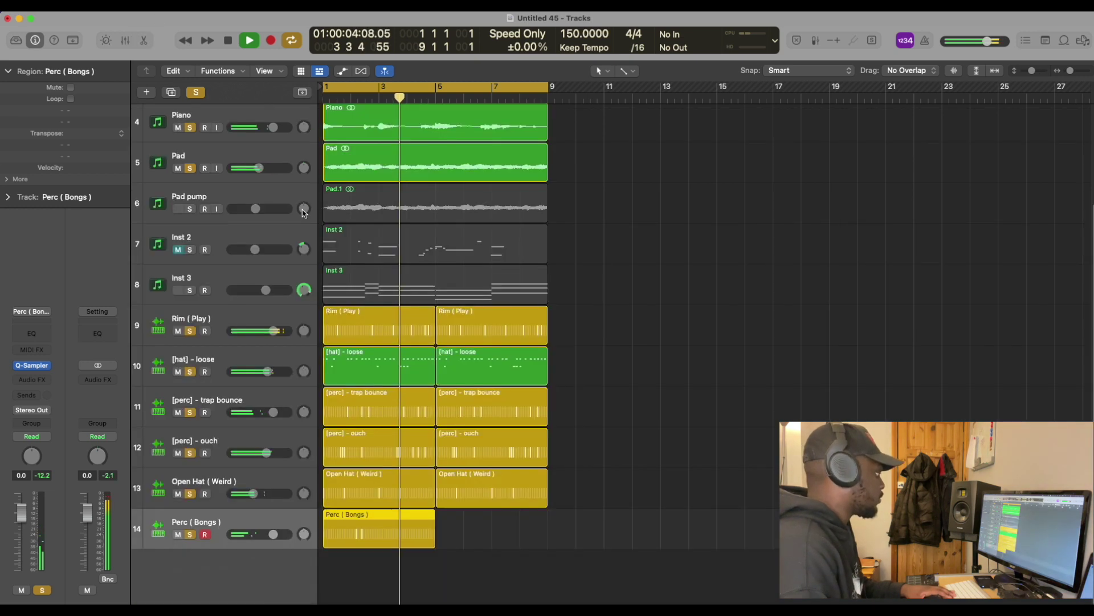
left_click(143, 39)
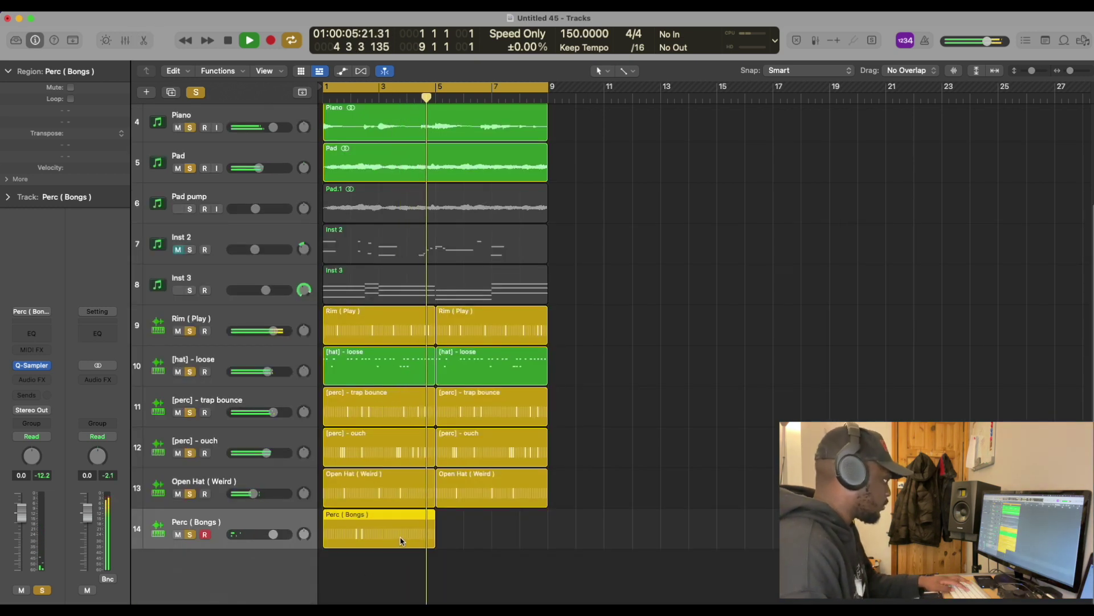
Repeat the Perc ( Bongs ) region to fill the eight bars and pan the [perc] - ouch and Open Hat ( Weird ) tracks off-centre.
key("super+r")
left_click_drag(305, 453, 305, 483)
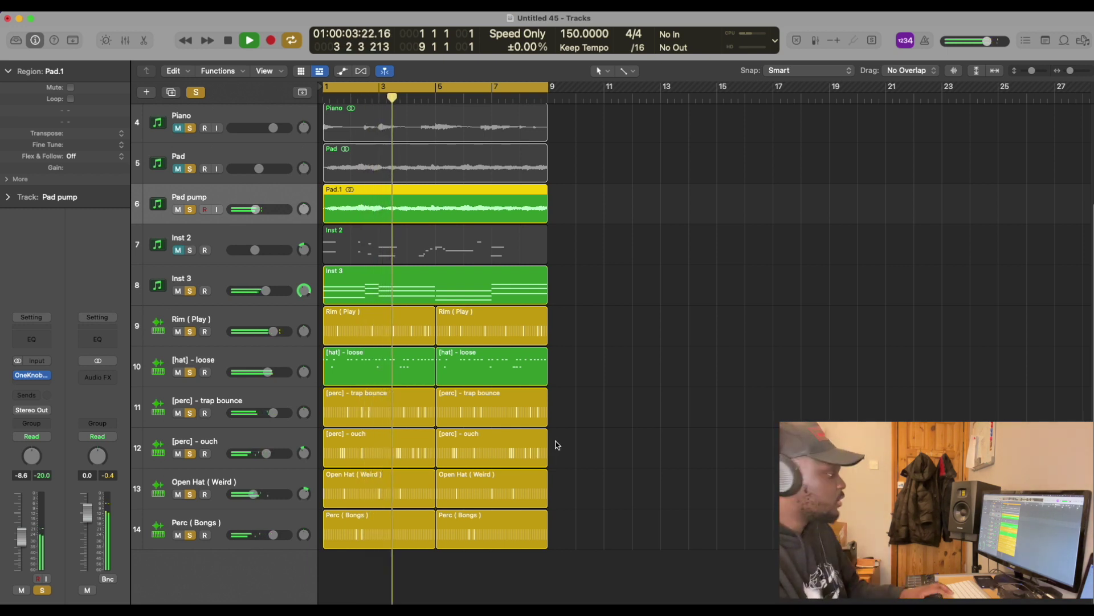
key("space")
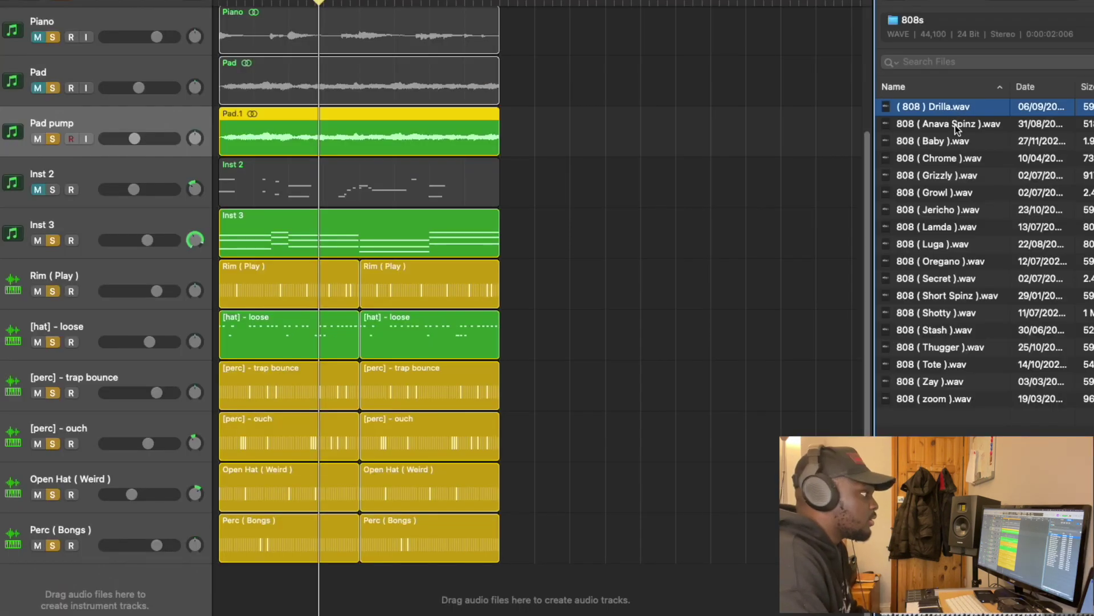
Load ( 808 ) Drilla.wav into a Sampler on a new instrument track and set its root key to C3.
left_click_drag(953, 110, 50, 608)
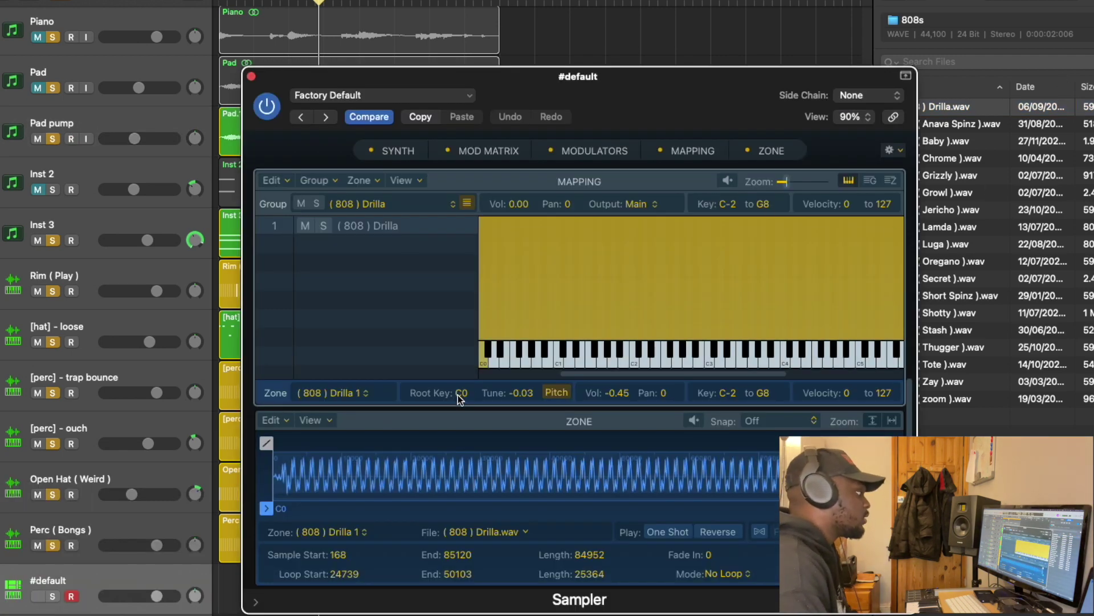
type("3")
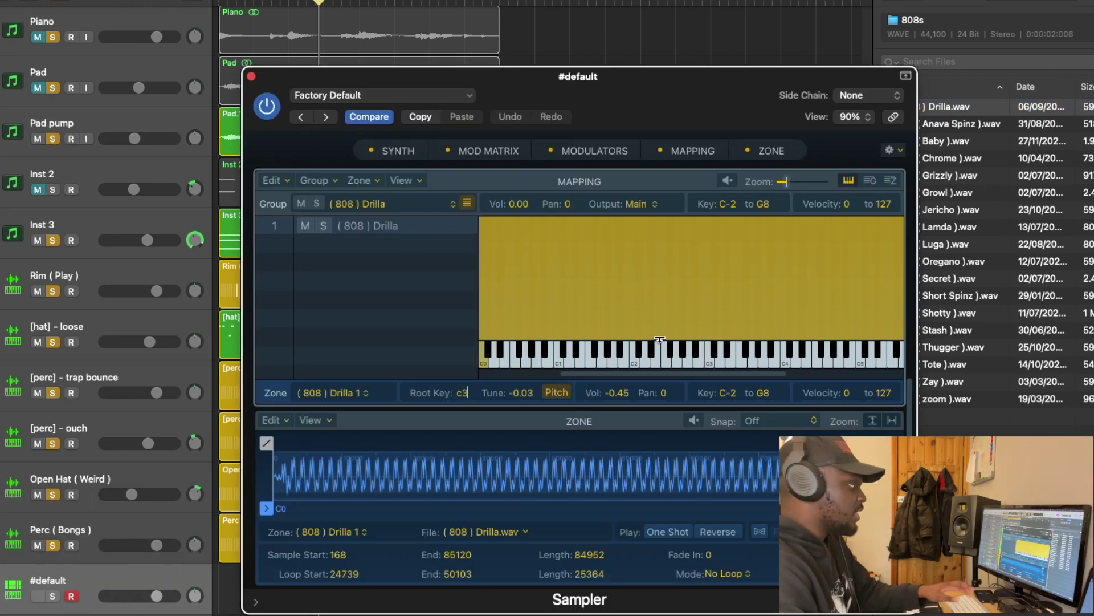
key("Return")
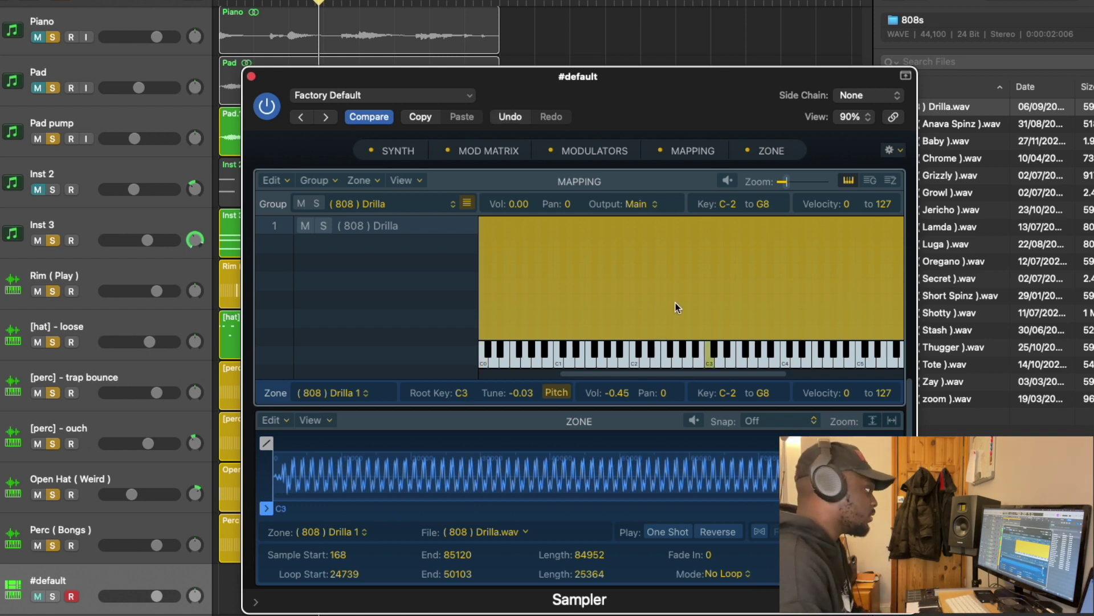
Set the 808 Sampler's voice mode to Legato with a glide of 69 ms.
left_click(394, 152)
left_click(882, 181)
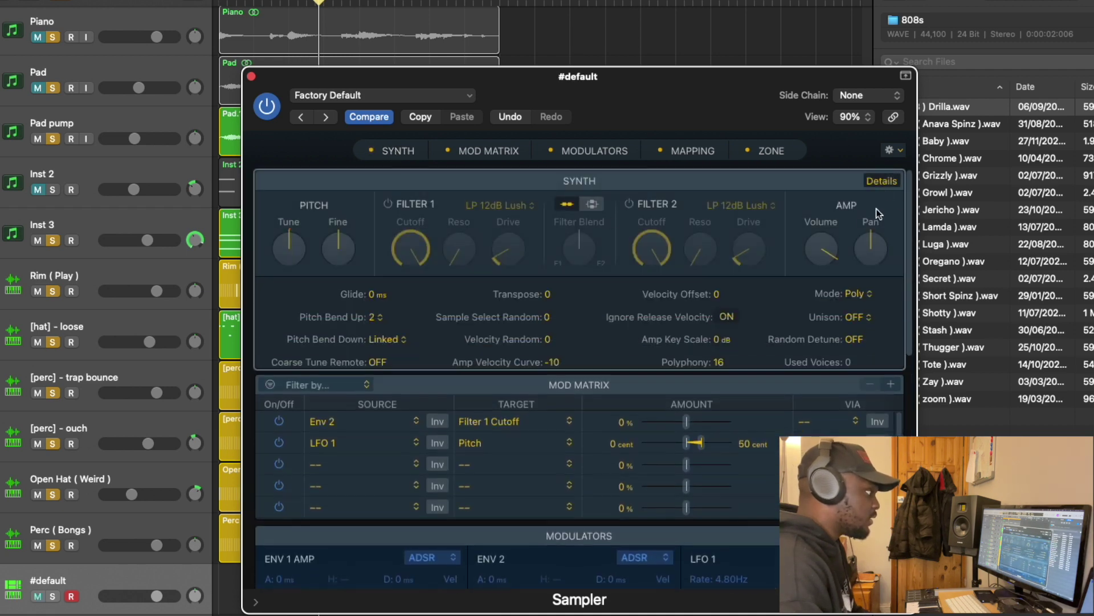
left_click(862, 295)
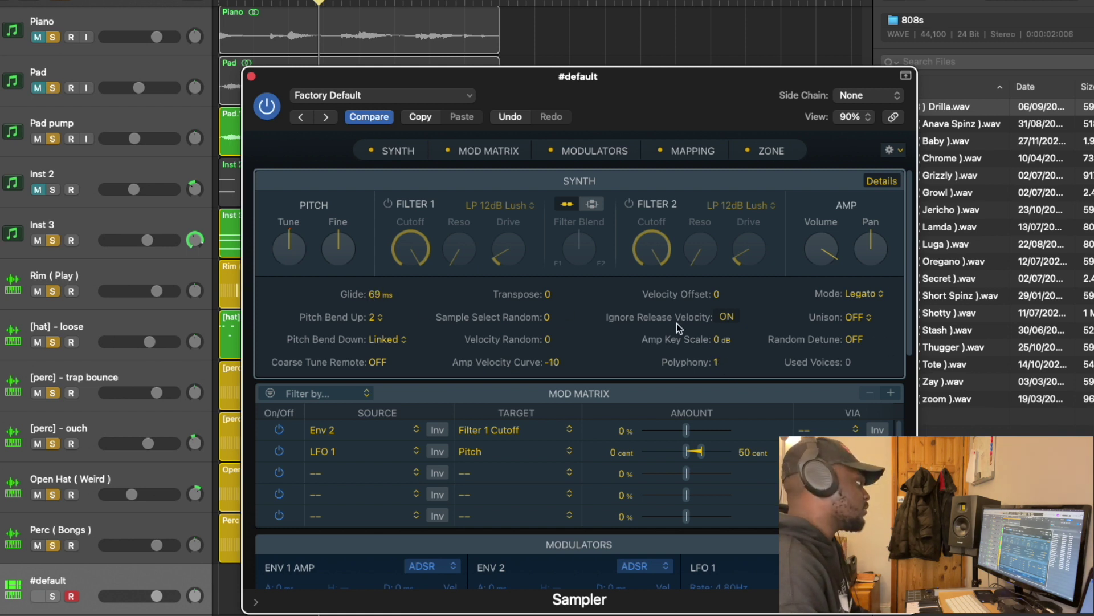
left_click(252, 77)
Create an eight-bar MIDI region on the 808 track and draw bass notes G#3, C#3, E3 and F#3 at bars 1, 3, 5 and 7.
scroll(228, 538, "down", 2)
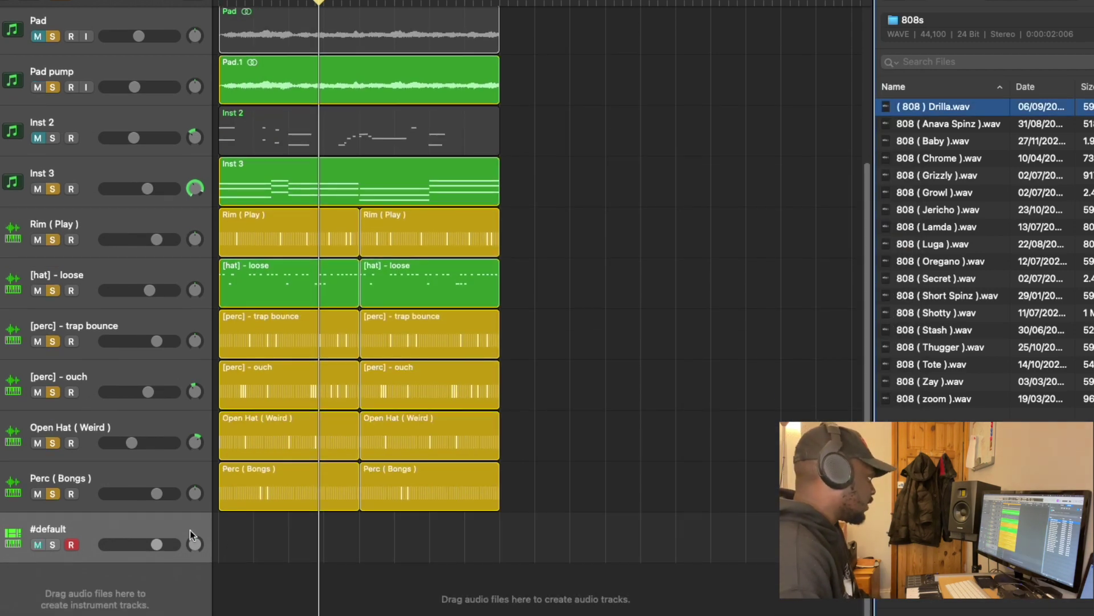
right_click(235, 525)
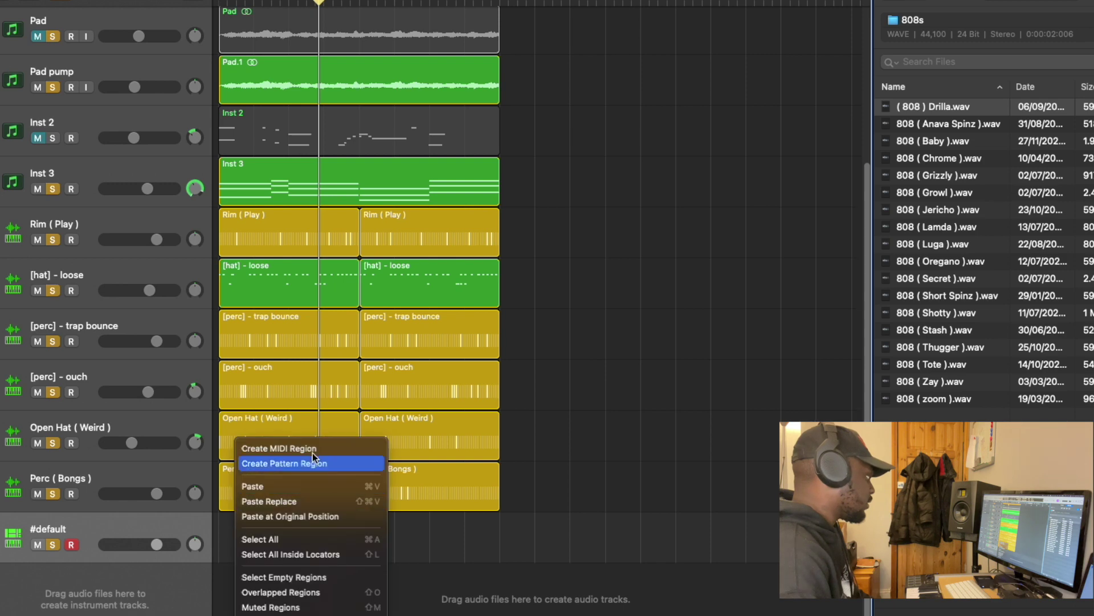
left_click(308, 448)
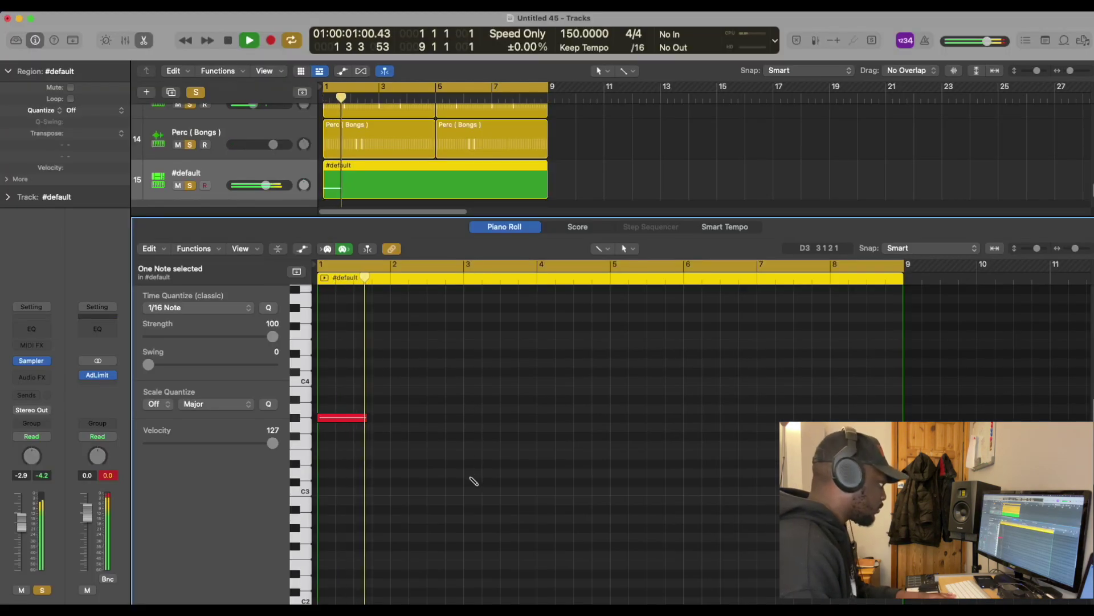
left_click(468, 481)
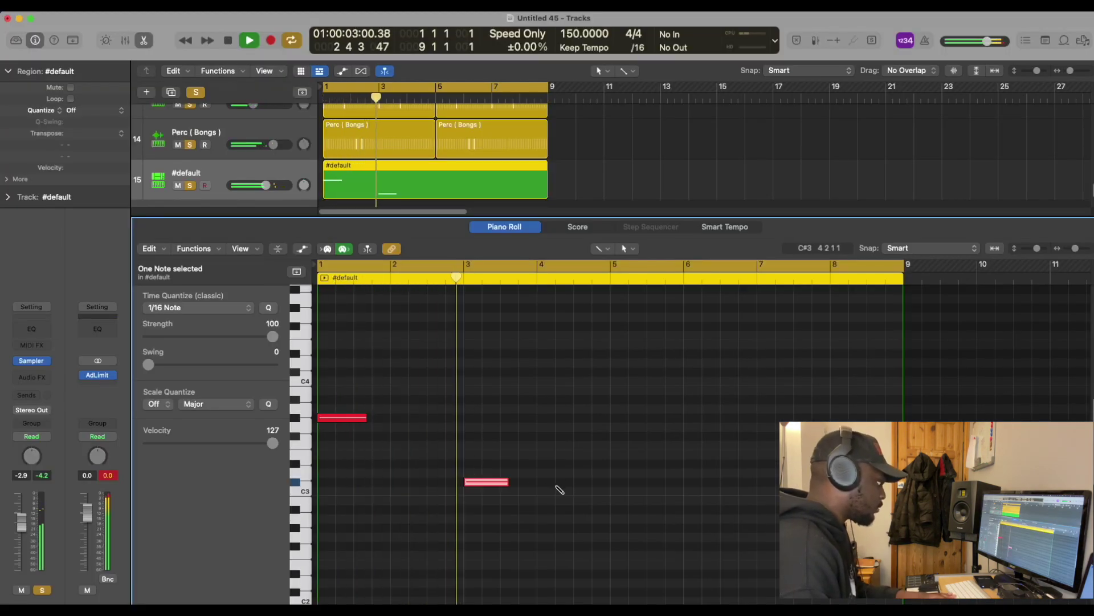
left_click(613, 455)
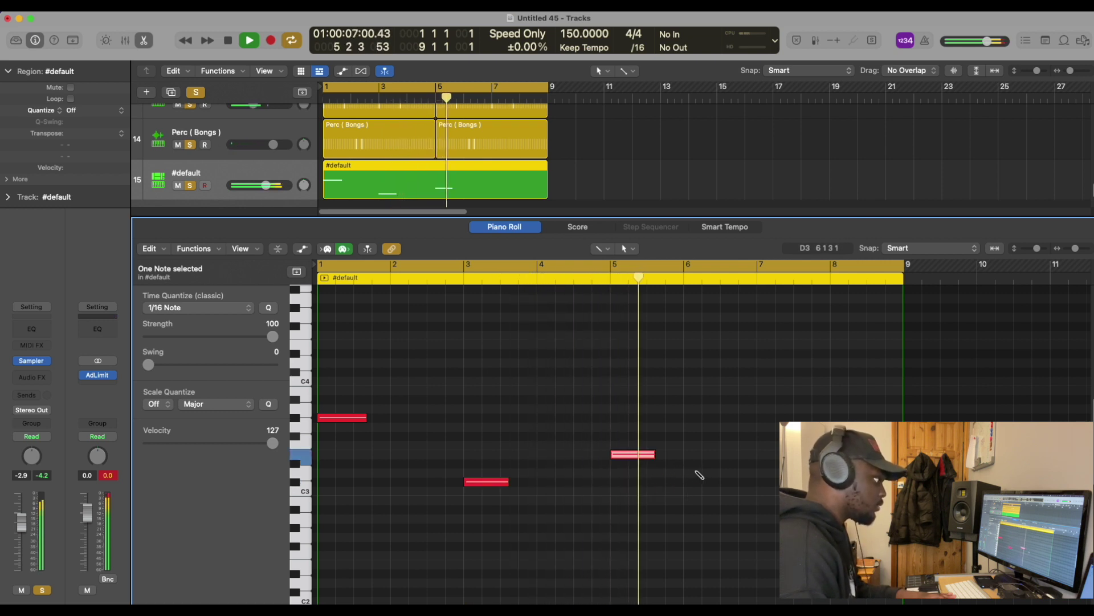
left_click(759, 436)
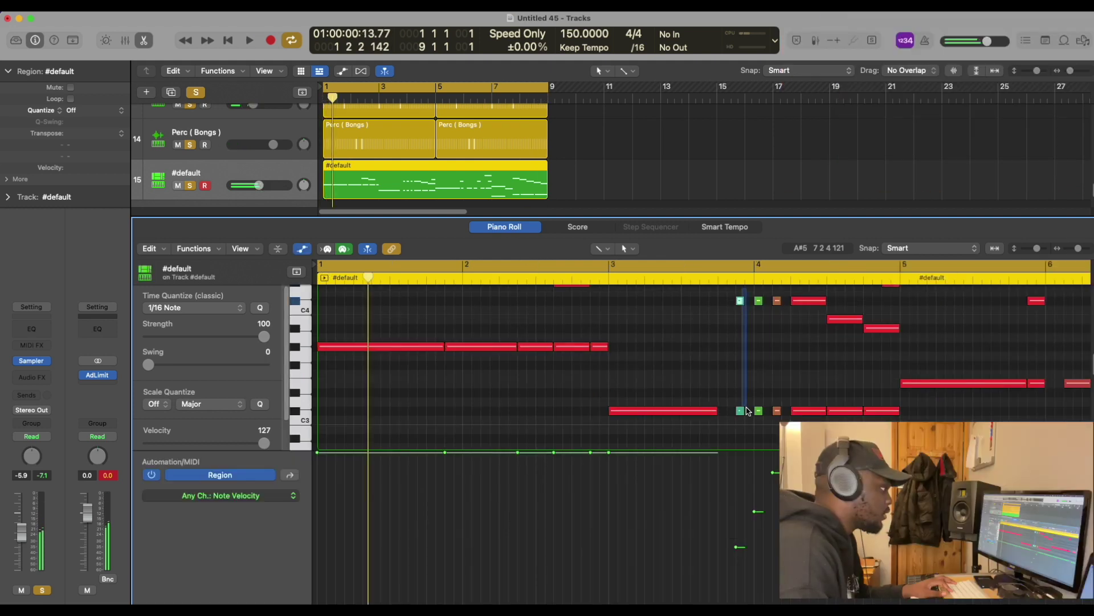
Copy the first pair of short 808 roll notes to beat 4 of bar 3 and set the copies' velocity to 24.
left_click_drag(748, 410, 722, 414)
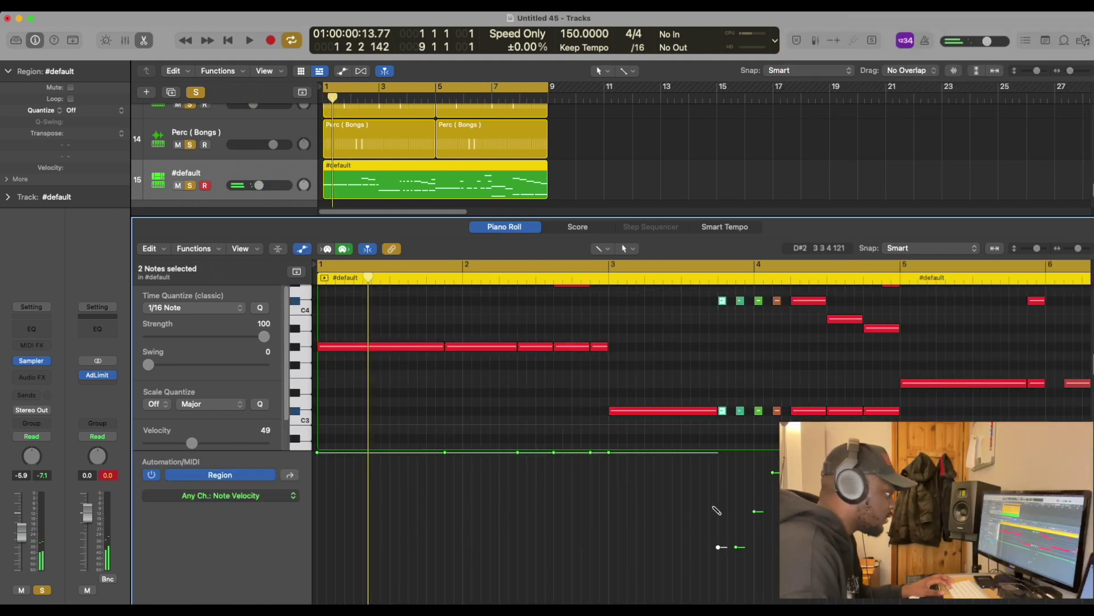
left_click_drag(719, 547, 718, 577)
key("space")
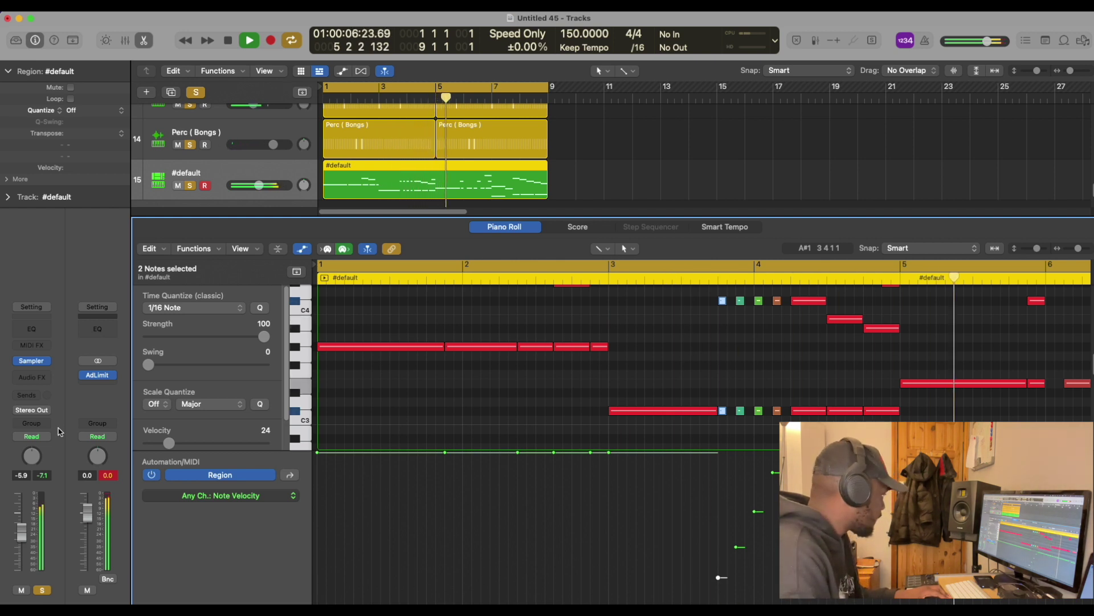
Open the audio effect choices for the 808 track and go to the distortion effects.
left_click(31, 376)
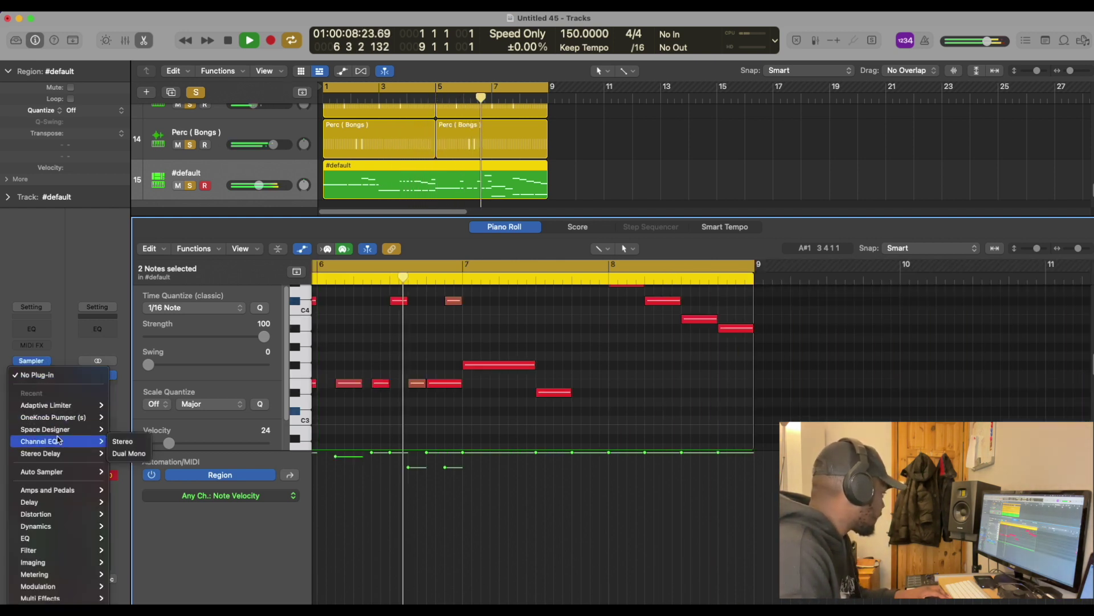
mouse_move(64, 508)
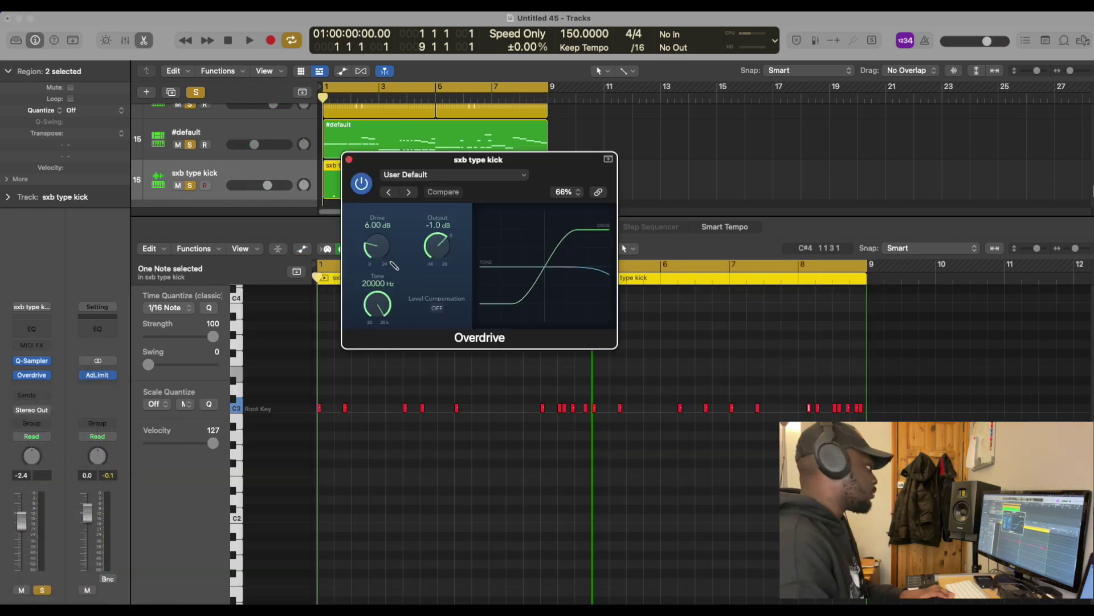
Set the Overdrive on the sxb type kick track to 7.00 dB drive and -0.5 dB output during playback.
key("space")
left_click_drag(371, 251, 370, 246)
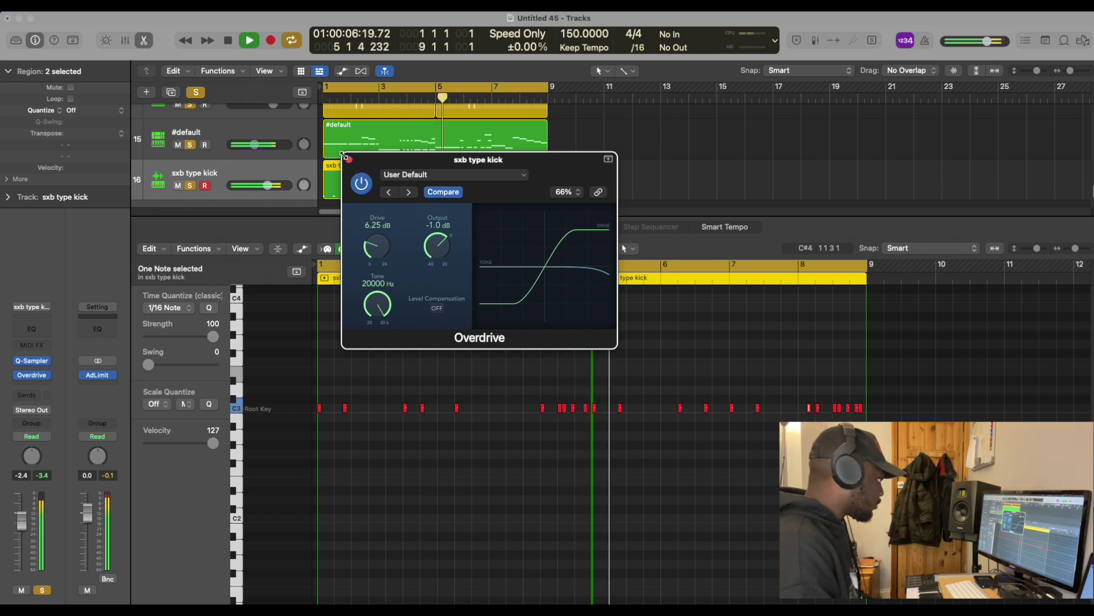
left_click_drag(378, 227, 379, 239)
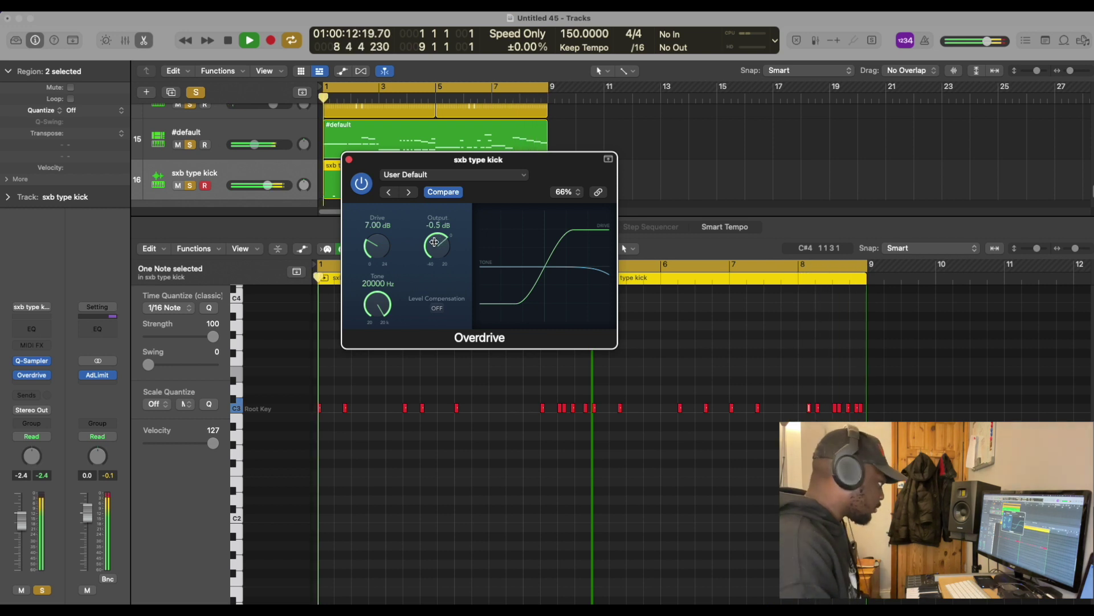
left_click(348, 160)
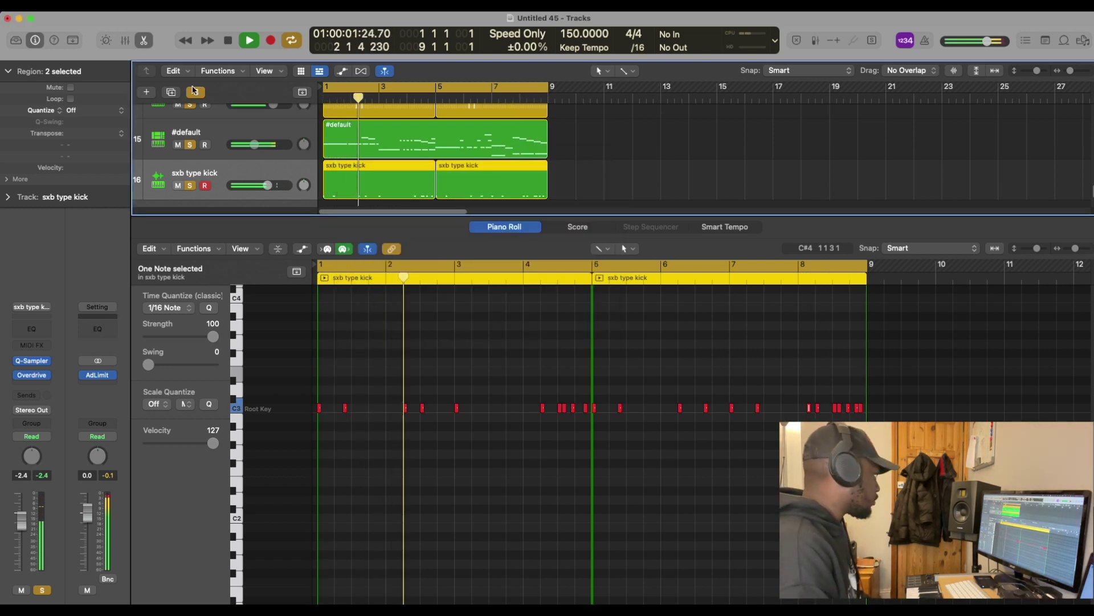
key("e")
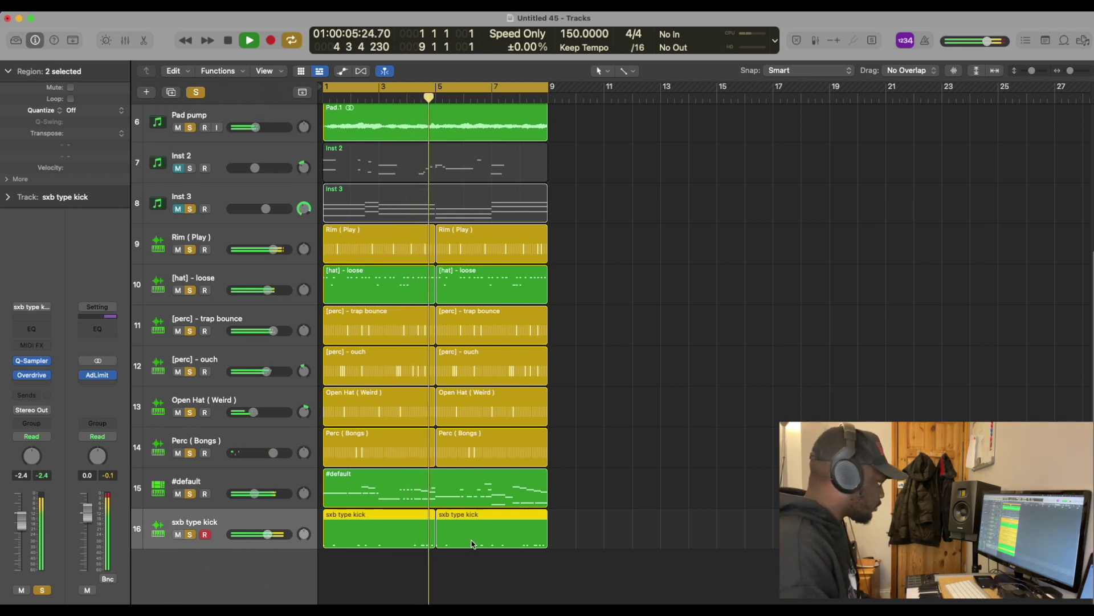
key("e")
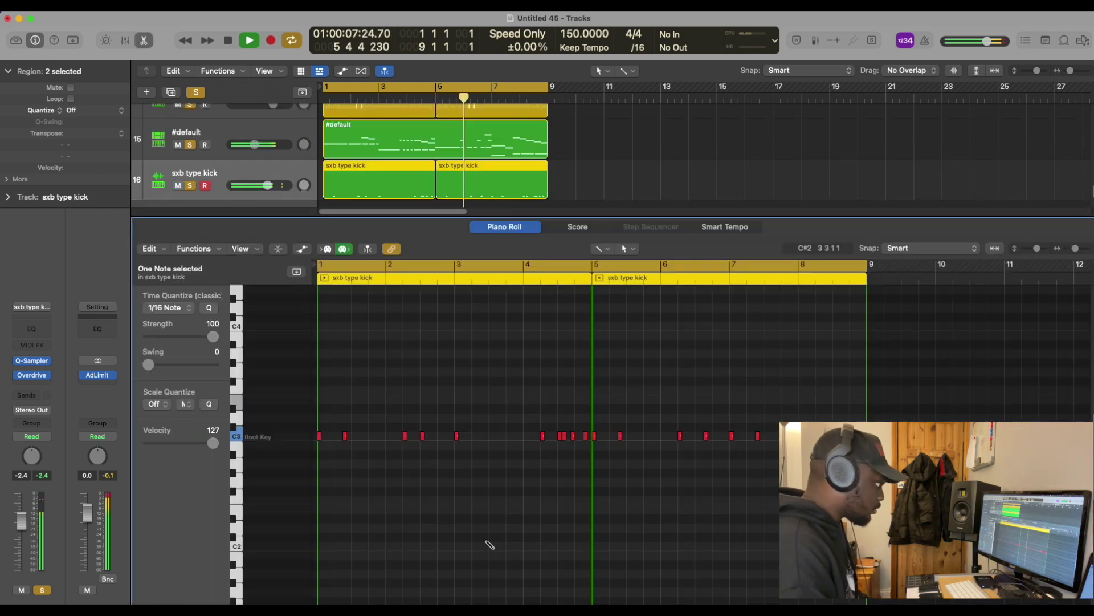
scroll(746, 465, "up", 5)
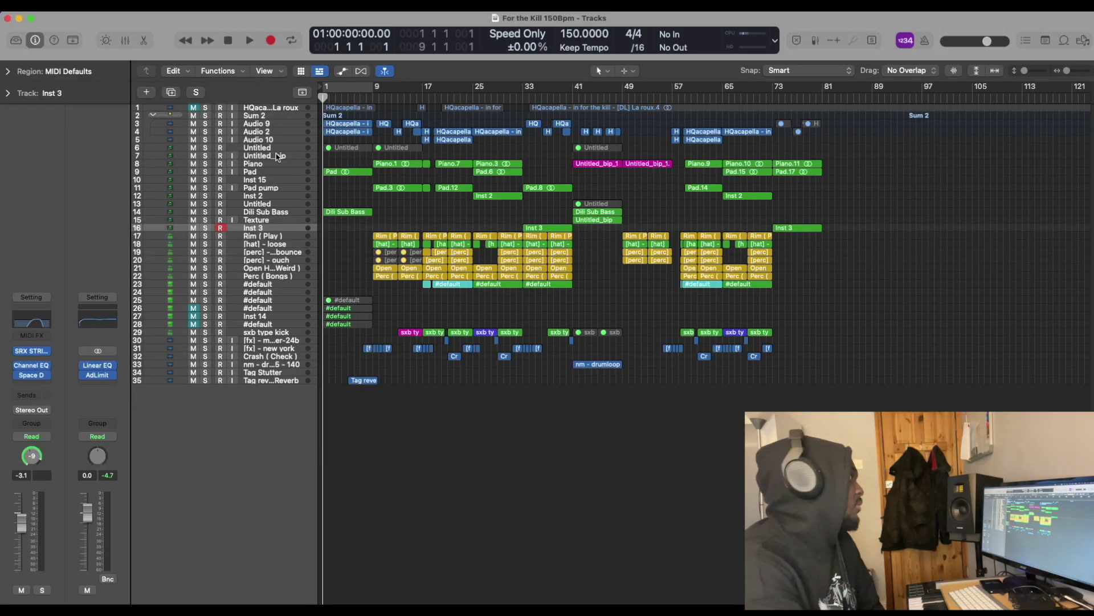
Play the full For the Kill 150Bpm arrangement from the start and examine the notes of the Untitled region at bar 41.
left_click_drag(320, 130, 328, 130)
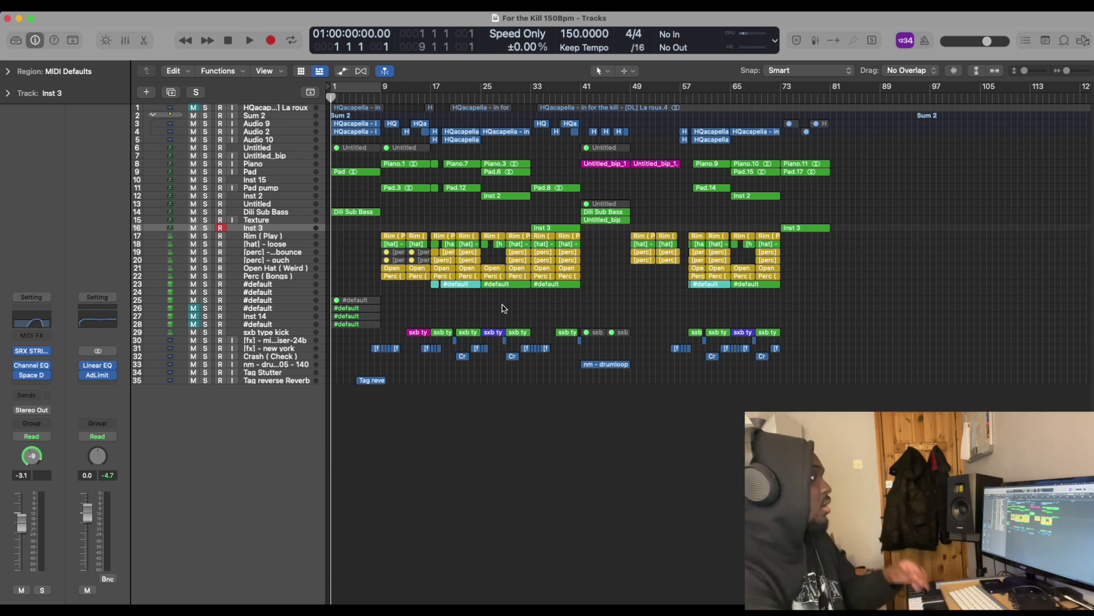
key("space")
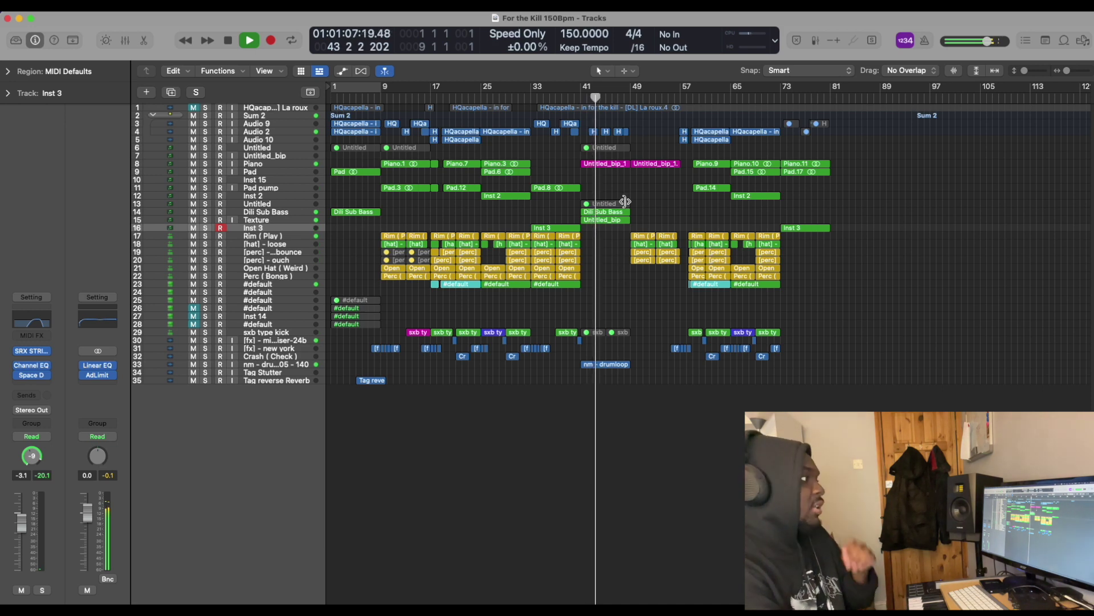
left_click(605, 148)
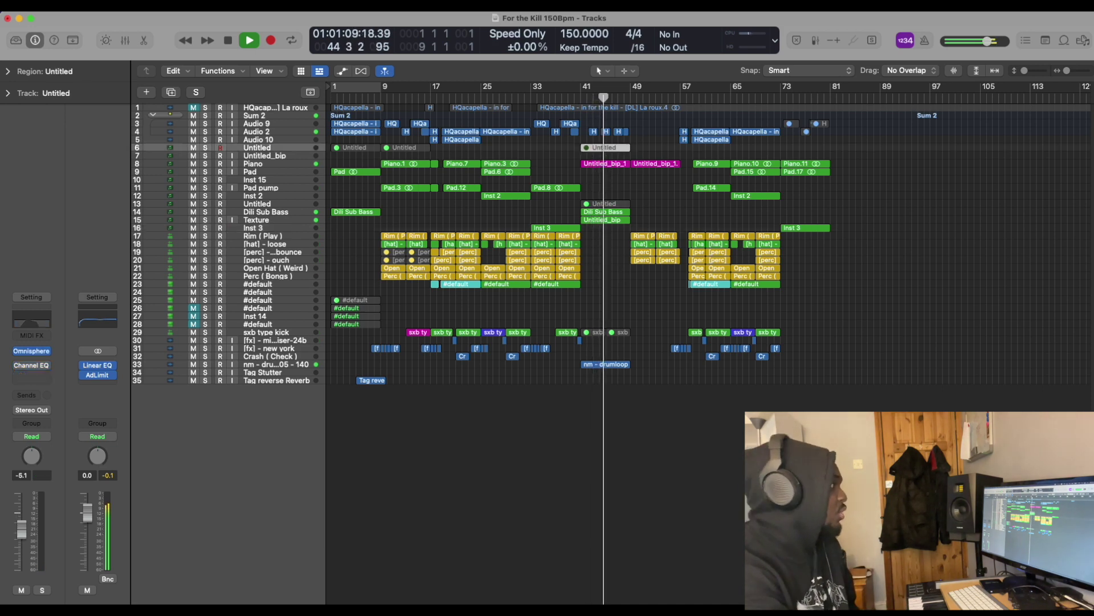
double_click(605, 148)
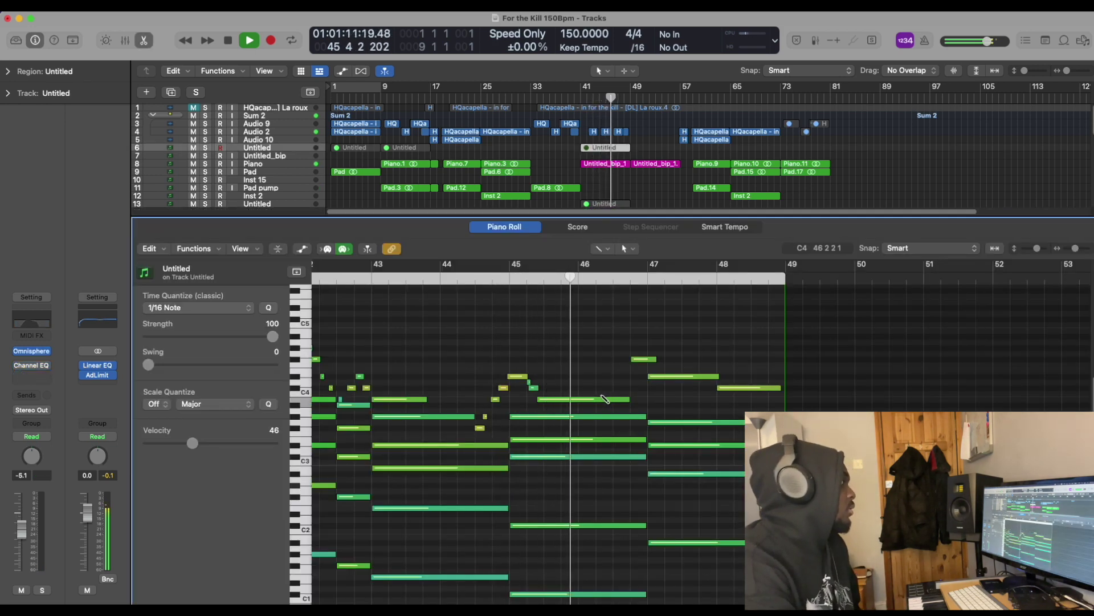
scroll(606, 399, "left", 5)
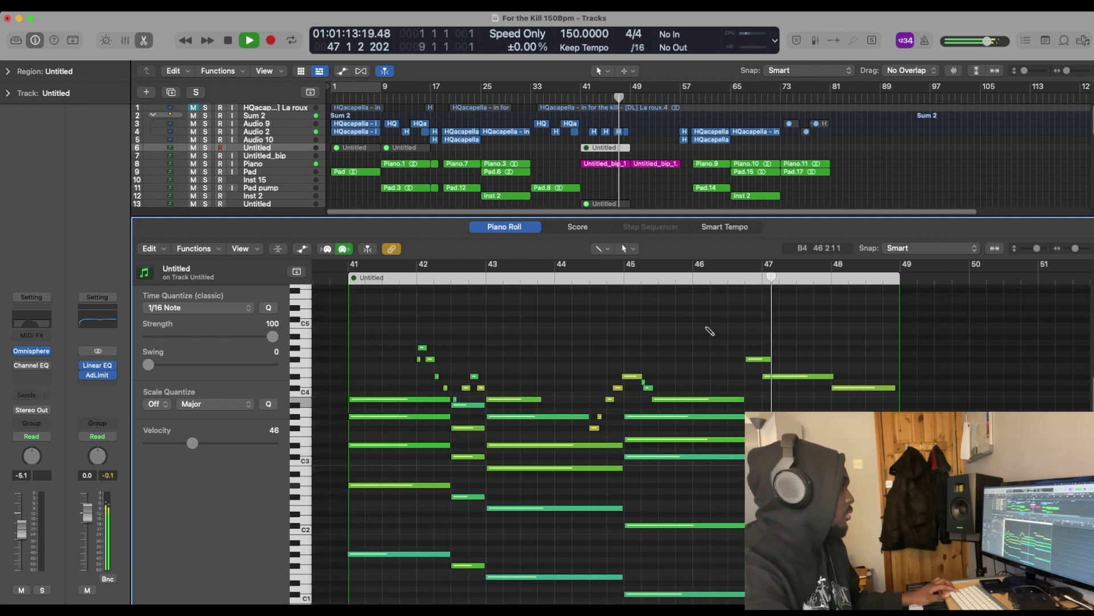
key("e")
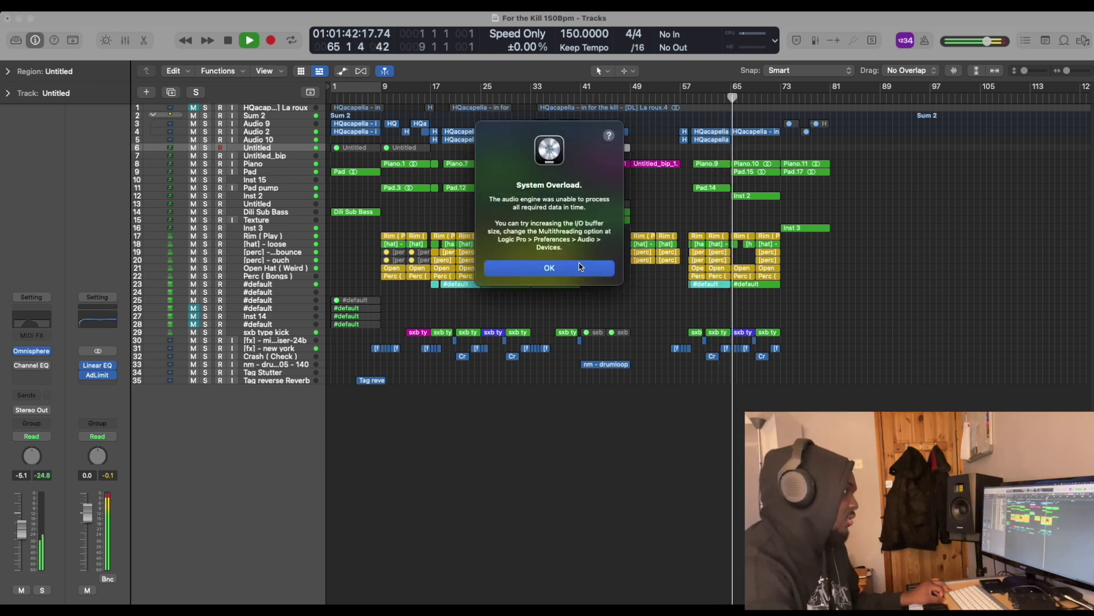
left_click(577, 265)
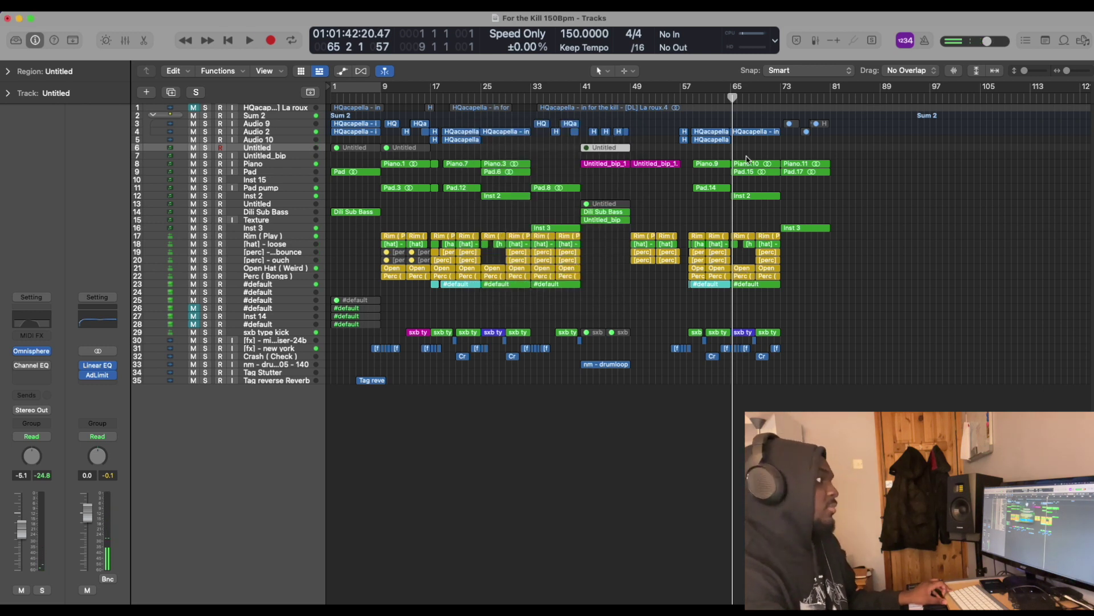